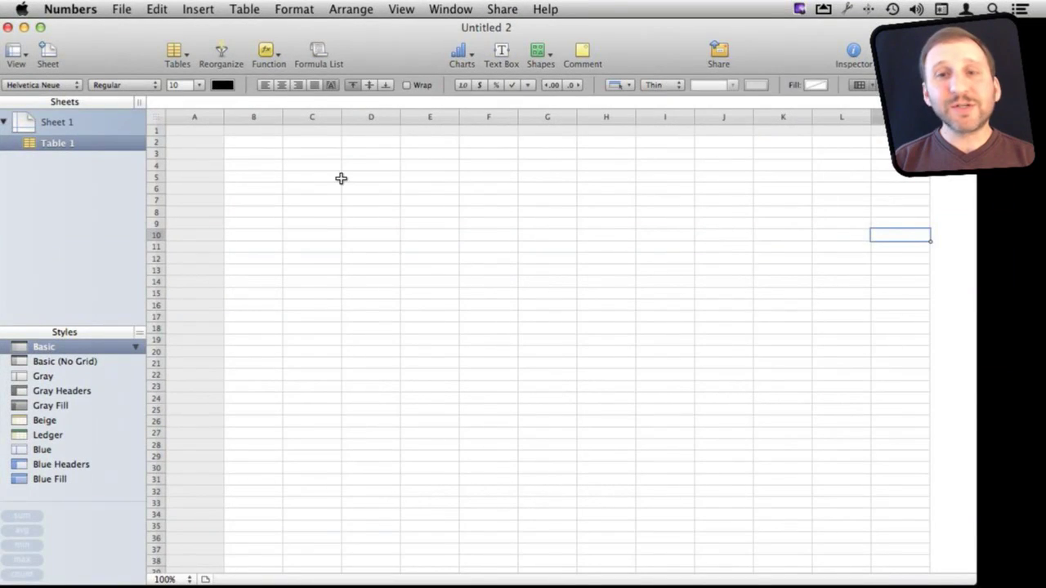
- Enter 42 in cell B2 and copy it
{"action": "left_click", "coordinate": [250, 143]}
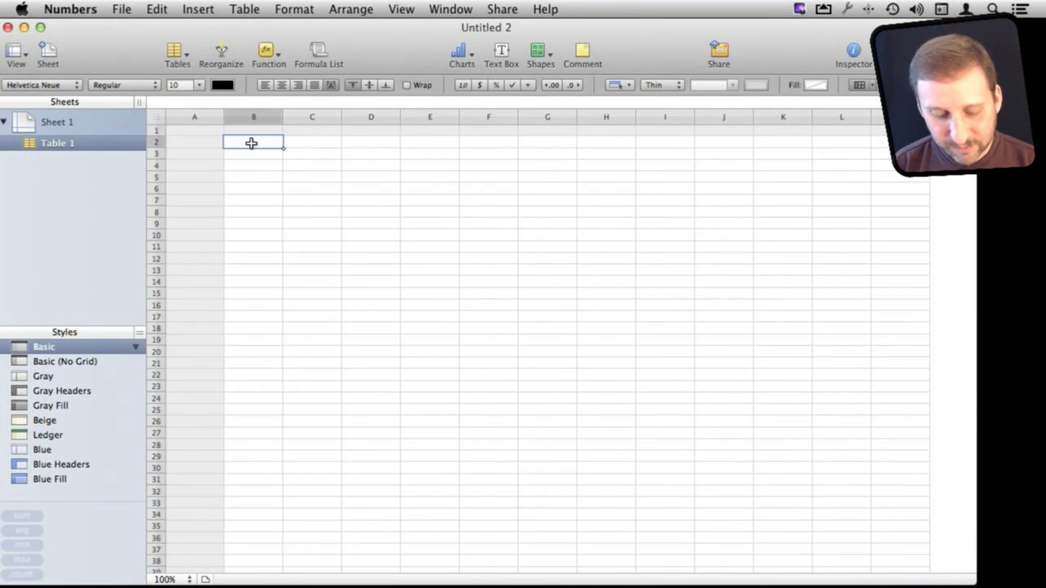
{"action": "type", "text": "42"}
{"action": "key", "text": "Return"}
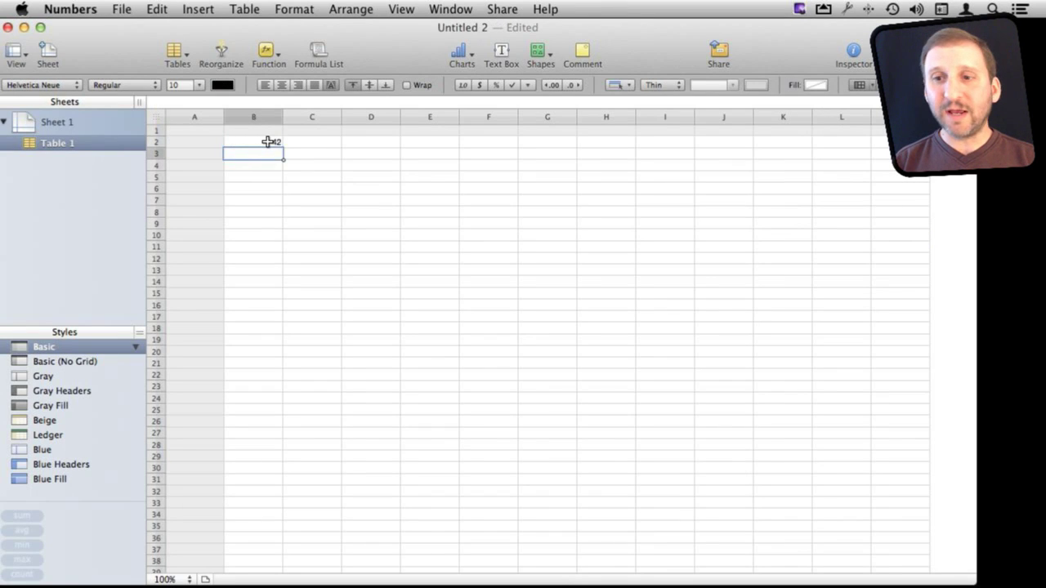
{"action": "left_click", "coordinate": [268, 143]}
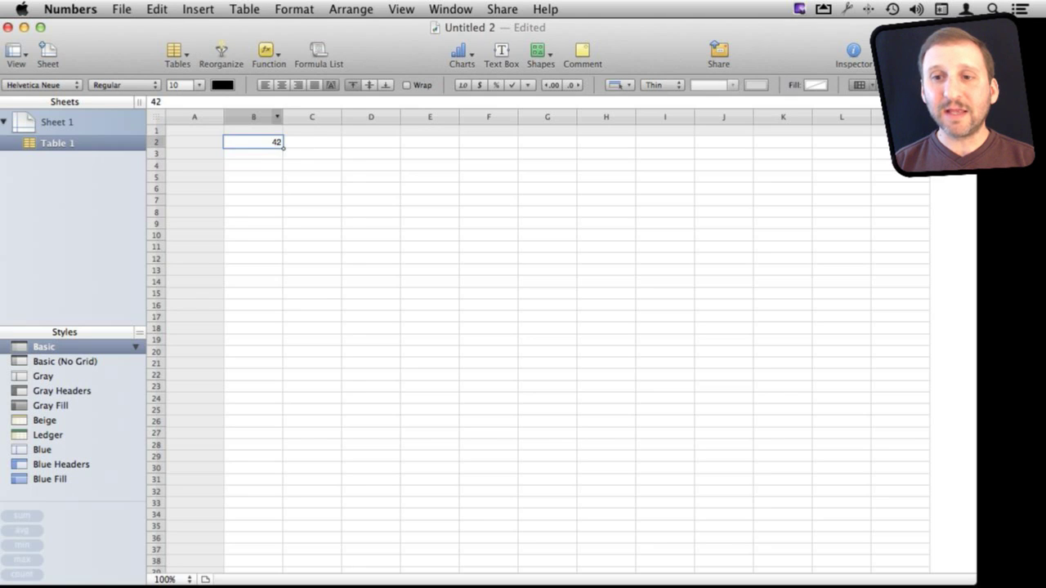
{"action": "left_click", "coordinate": [156, 9]}
{"action": "key", "text": "Escape"}
{"action": "key", "text": "super+c"}
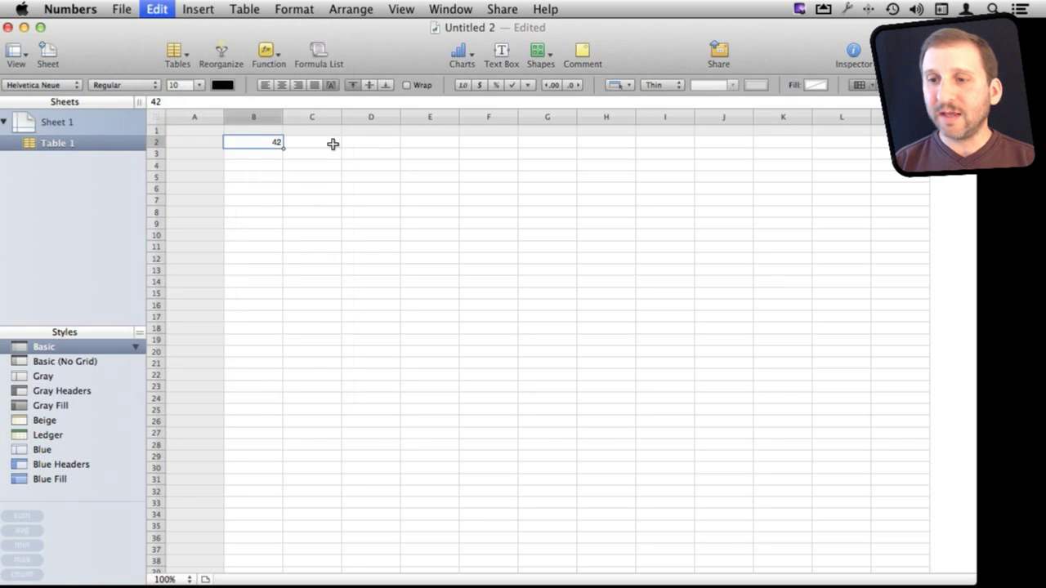
- Paste 42 into every cell from D3 through D22
{"action": "left_click", "coordinate": [387, 158]}
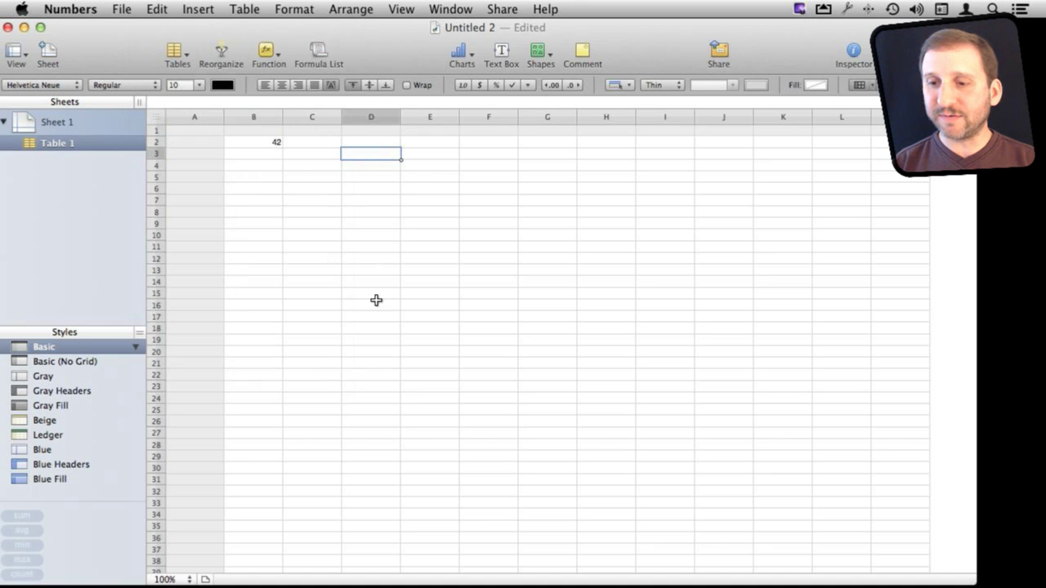
{"action": "left_click", "coordinate": [376, 325], "text": "shift"}
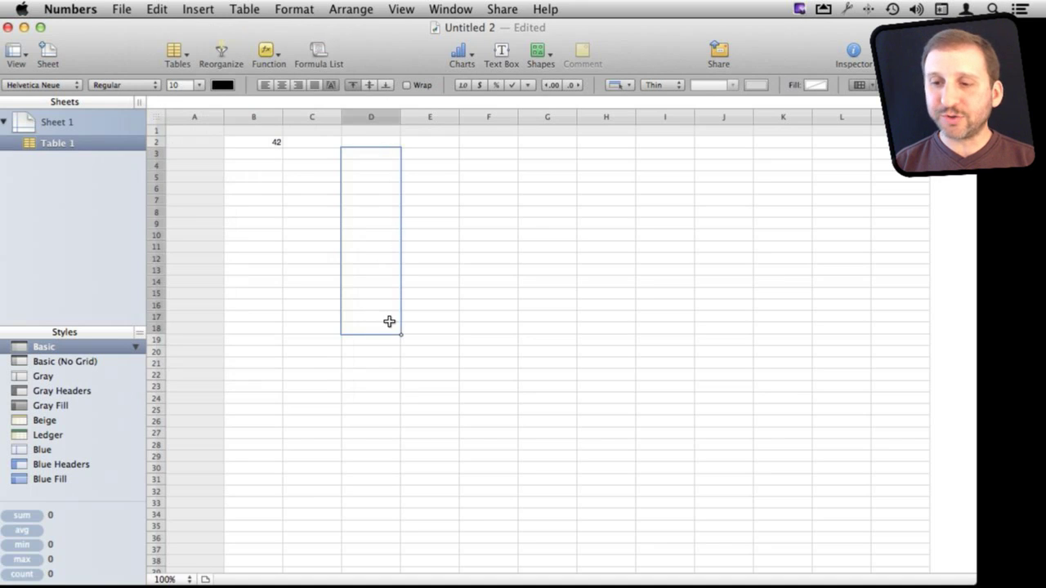
{"action": "left_click_drag", "start_coordinate": [402, 337], "coordinate": [382, 374]}
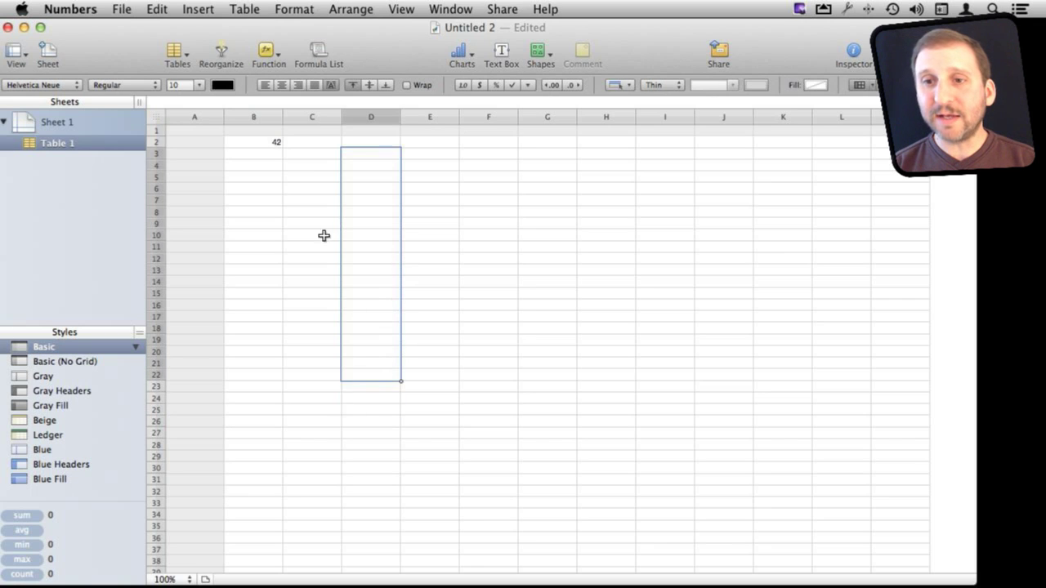
{"action": "left_click", "coordinate": [161, 9]}
{"action": "key", "text": "Escape"}
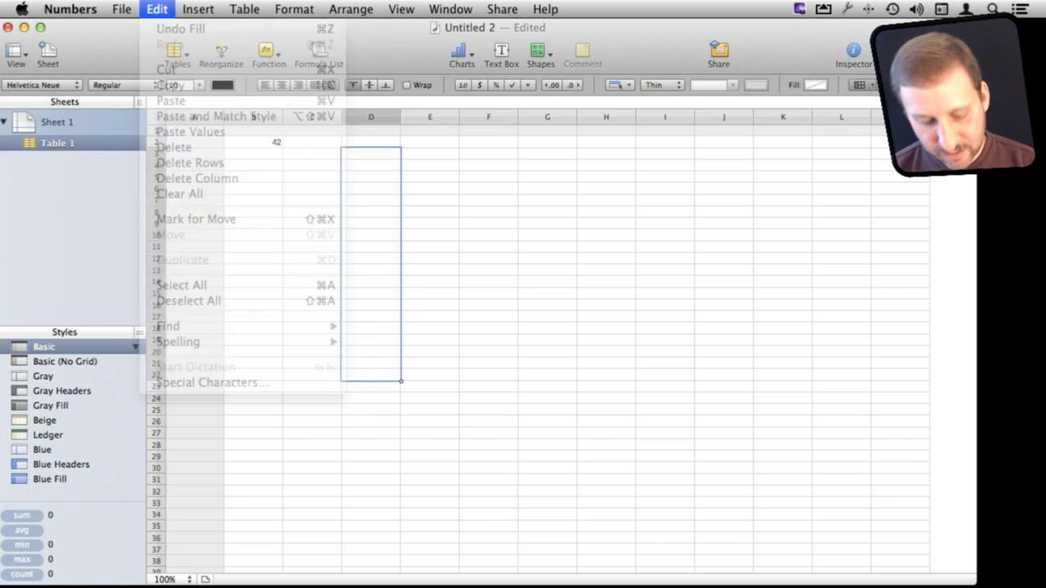
{"action": "key", "text": "super+v"}
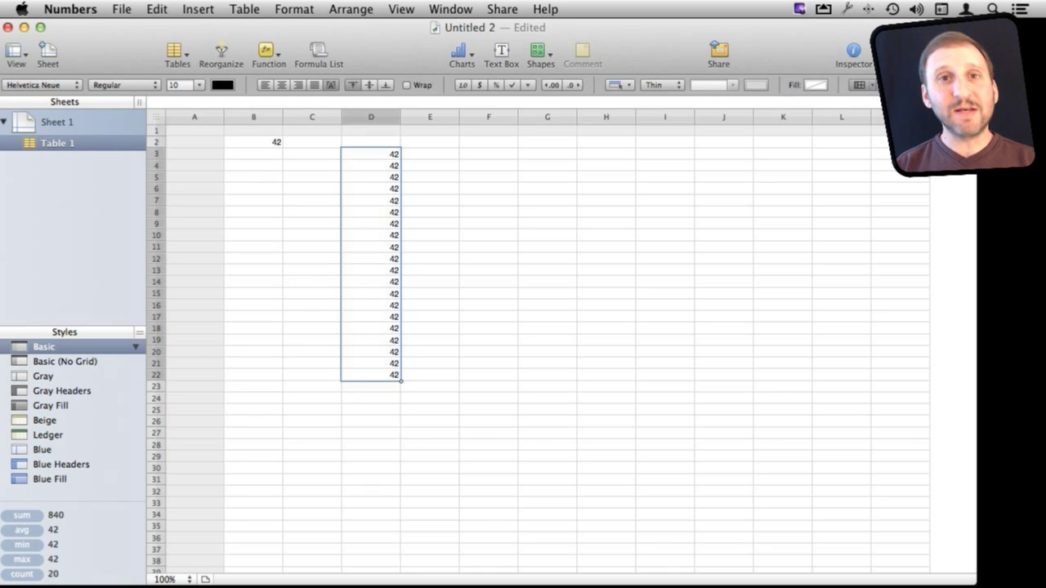
{"action": "left_click", "coordinate": [460, 215]}
- Paste 42 into F8:H18, then check B2, C2 and the 115 sum in D2
{"action": "left_click", "coordinate": [621, 327], "text": "shift"}
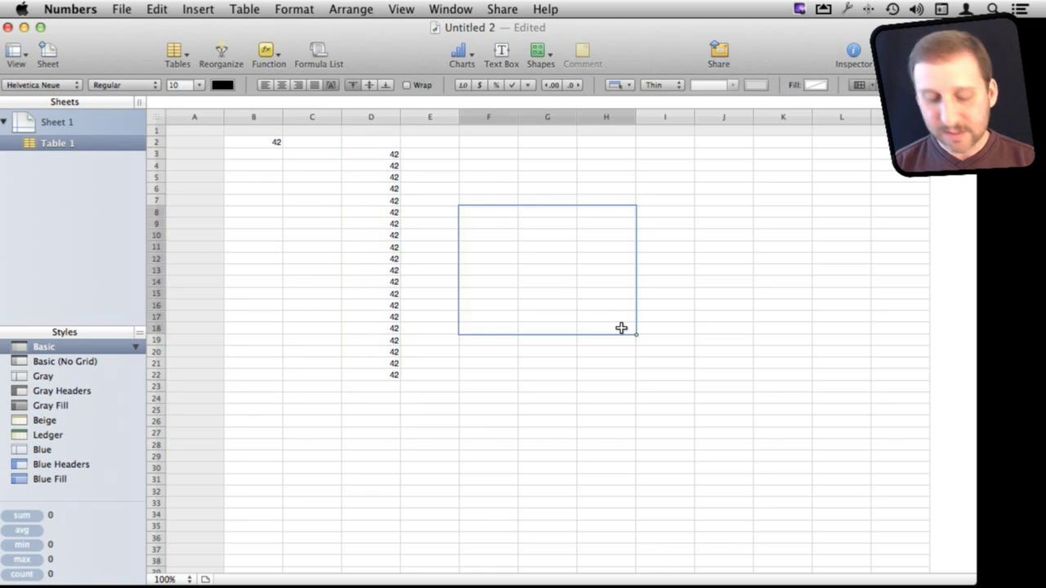
{"action": "key", "text": "super+v"}
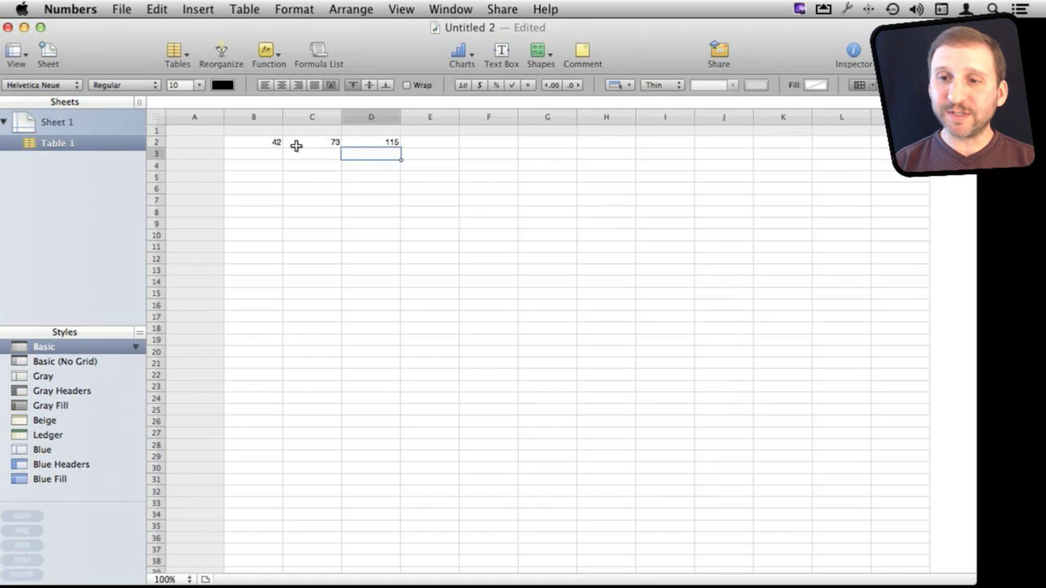
{"action": "left_click", "coordinate": [256, 141]}
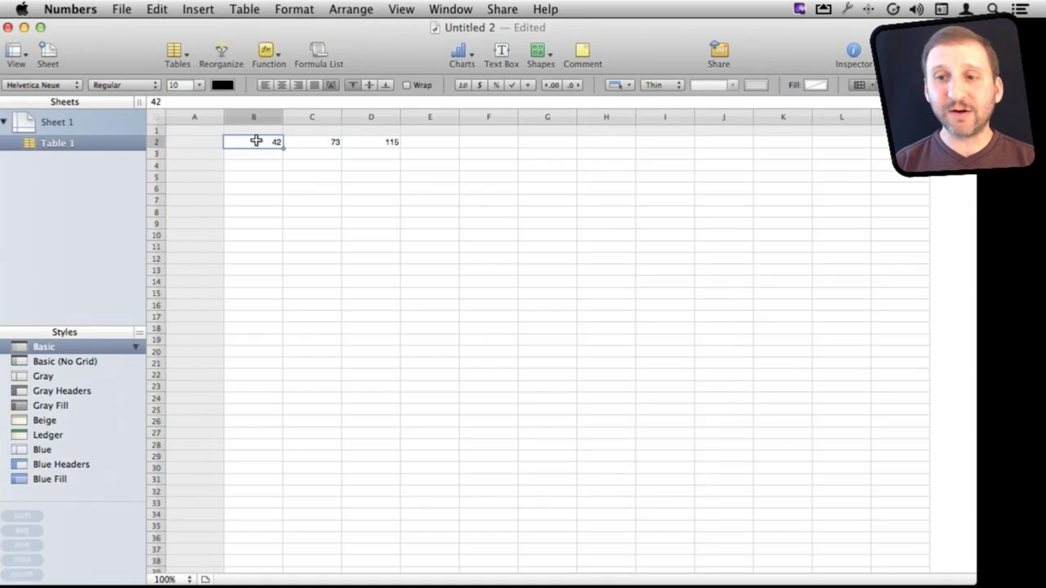
{"action": "left_click", "coordinate": [301, 143]}
{"action": "left_click", "coordinate": [371, 143]}
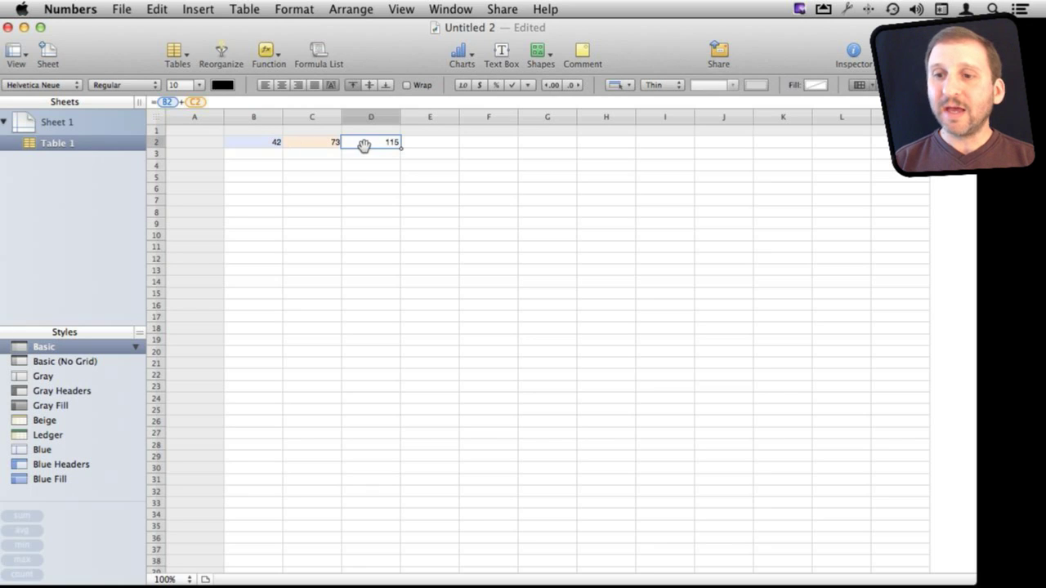
- Select row 2 from B2 across to D2
{"action": "left_click", "coordinate": [262, 143]}
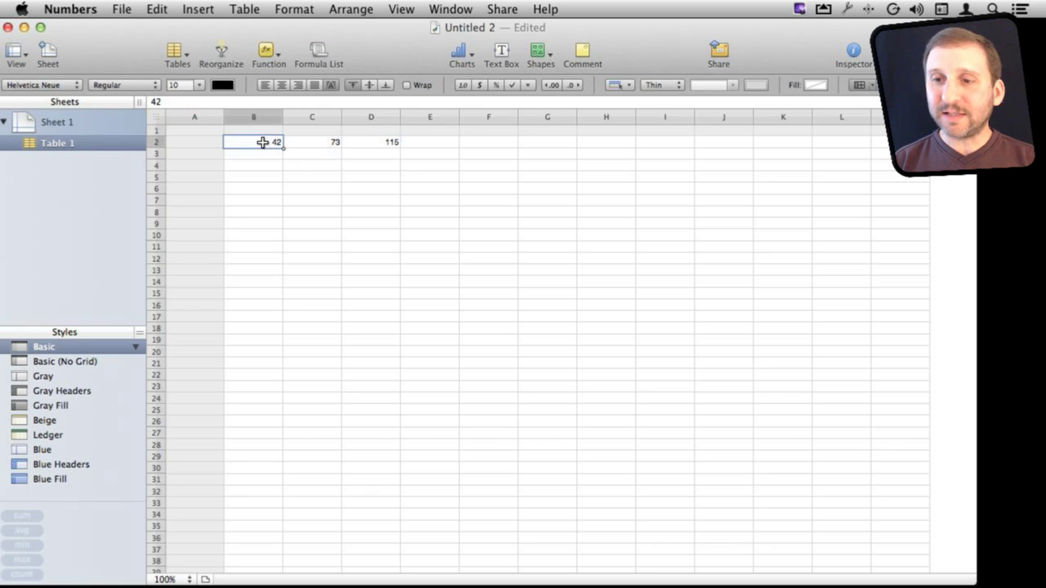
{"action": "left_click", "coordinate": [390, 143], "text": "shift"}
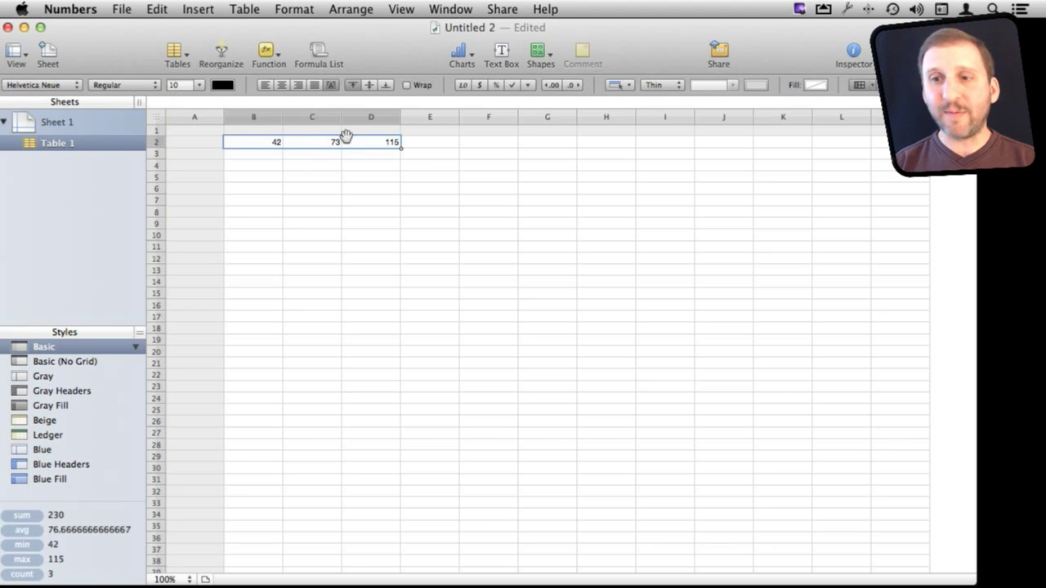
{"action": "left_click", "coordinate": [264, 159]}
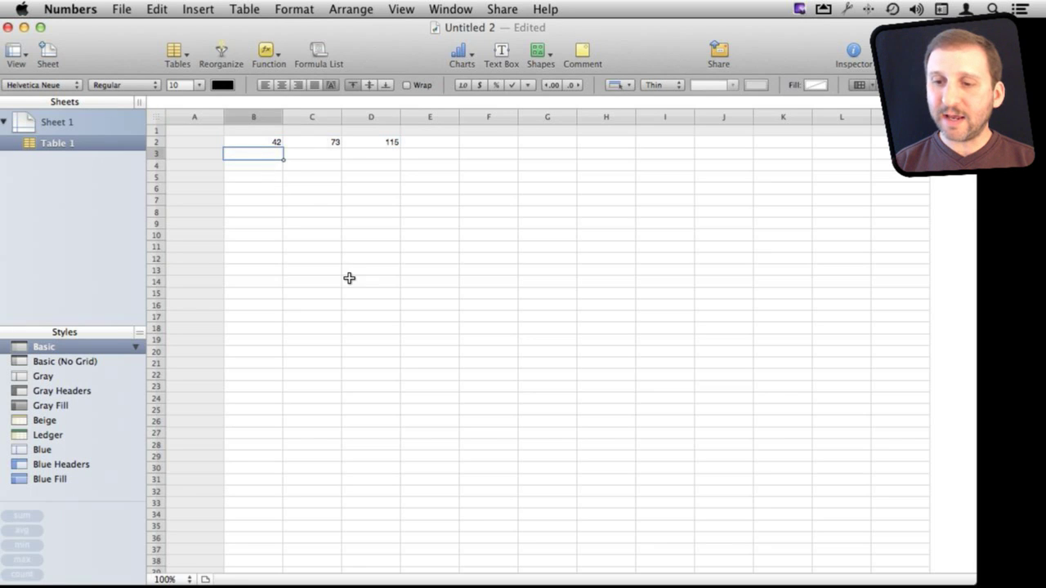
{"action": "left_click", "coordinate": [381, 425], "text": "shift"}
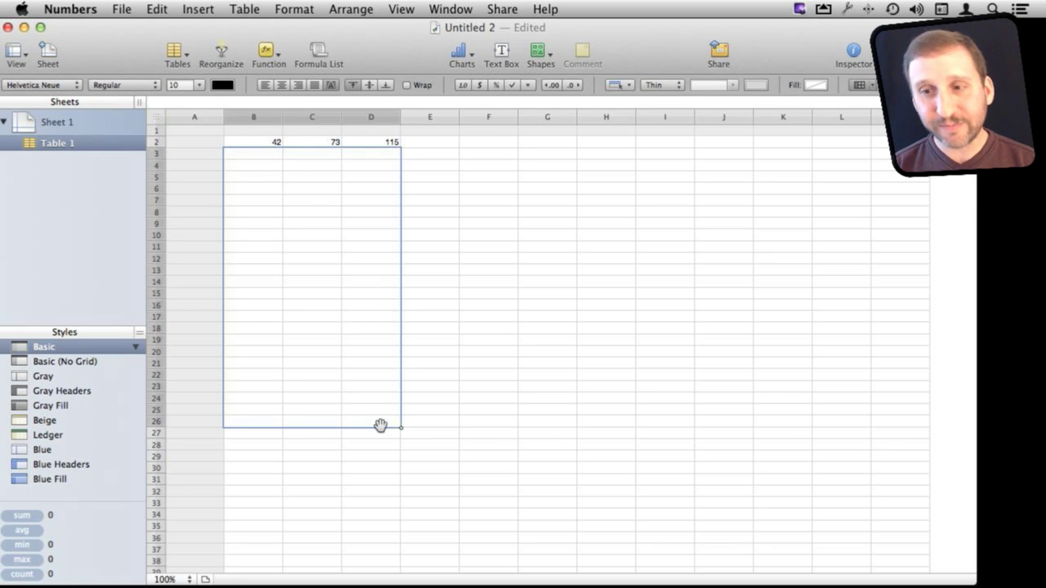
{"action": "key", "text": "super+d"}
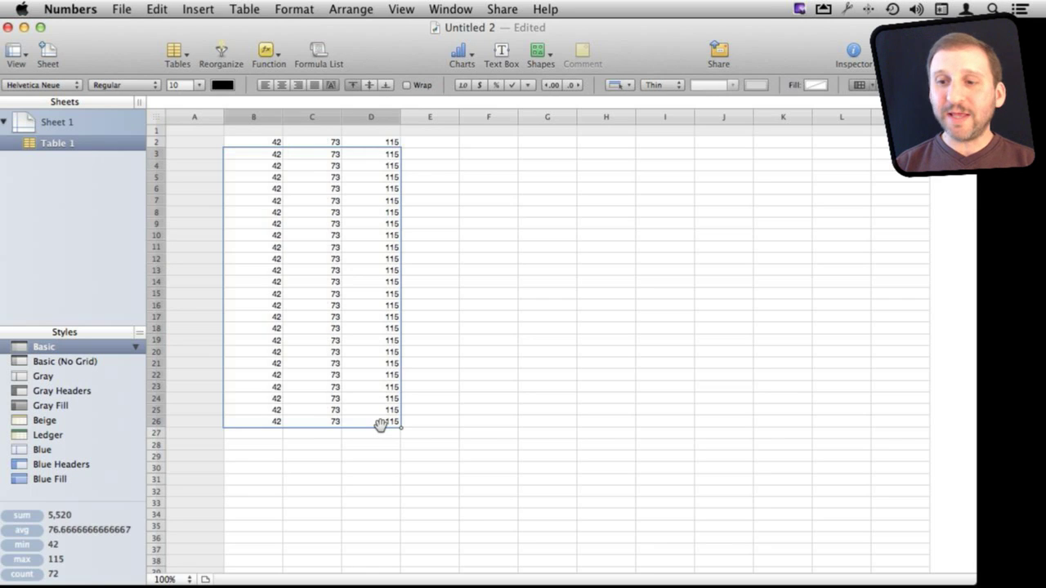
{"action": "left_click", "coordinate": [379, 257]}
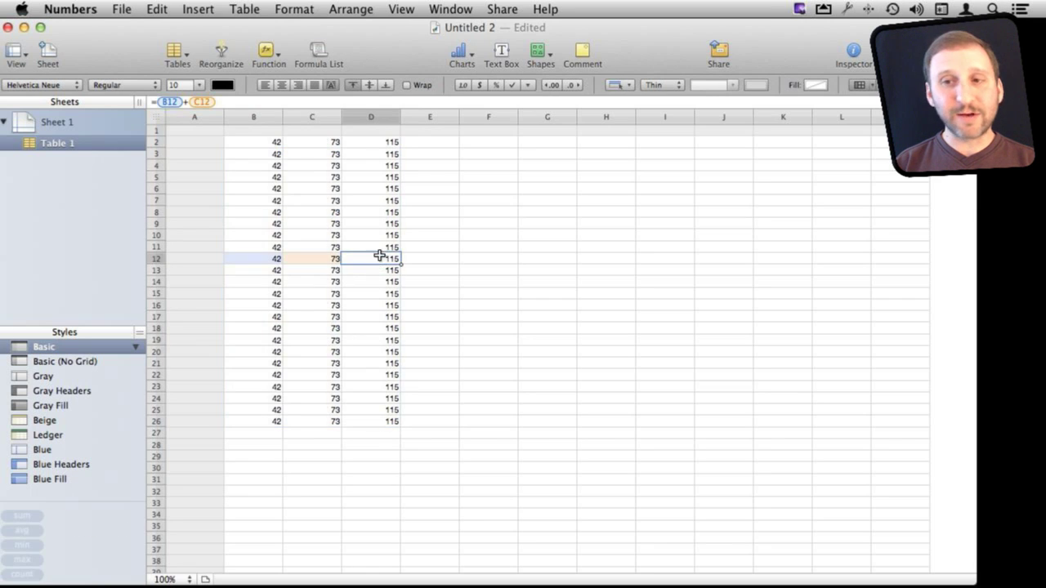
{"action": "left_click", "coordinate": [383, 233]}
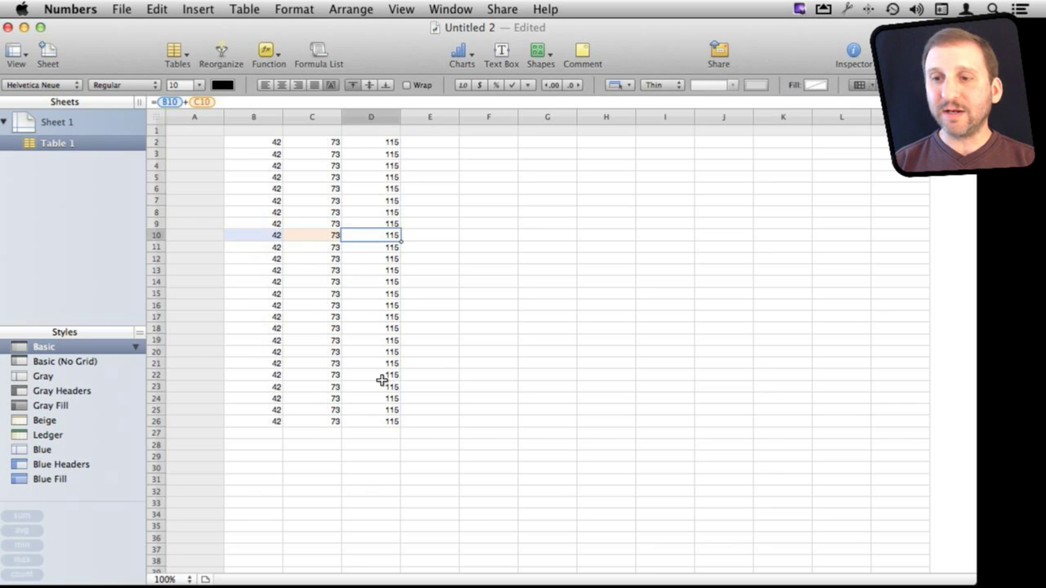
{"action": "key", "text": "ctrl+z"}
{"action": "left_click", "coordinate": [384, 144]}
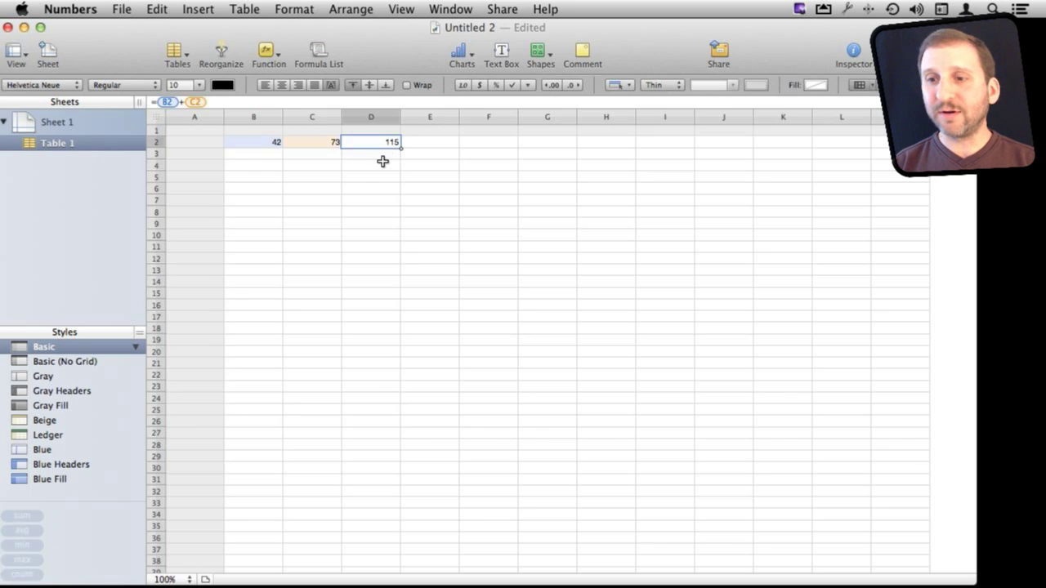
- Paste D2's sum formula down column D from D3 to D21
{"action": "left_click", "coordinate": [380, 153]}
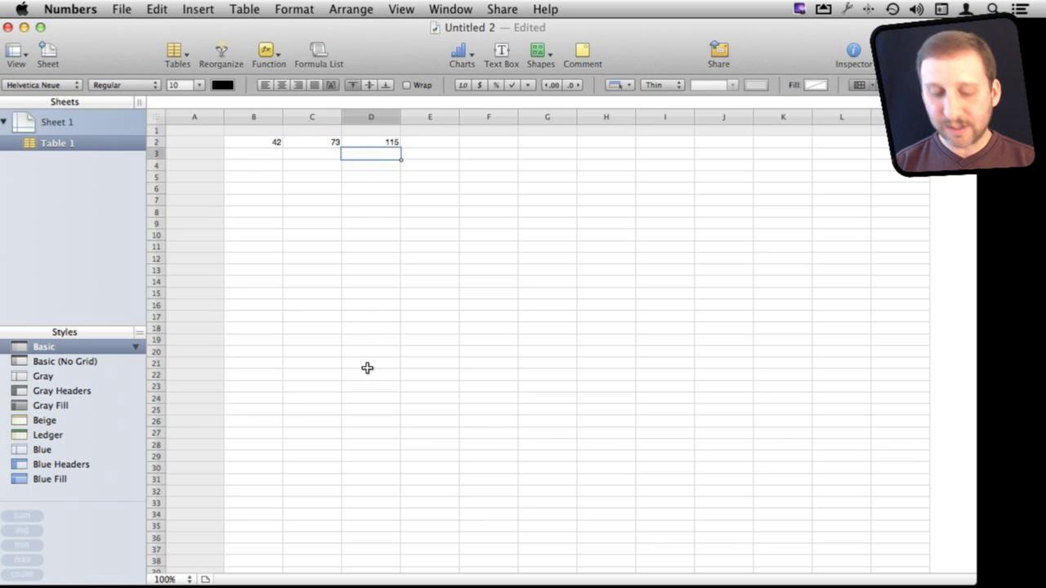
{"action": "left_click", "coordinate": [366, 366], "text": "shift"}
{"action": "key", "text": "super+v"}
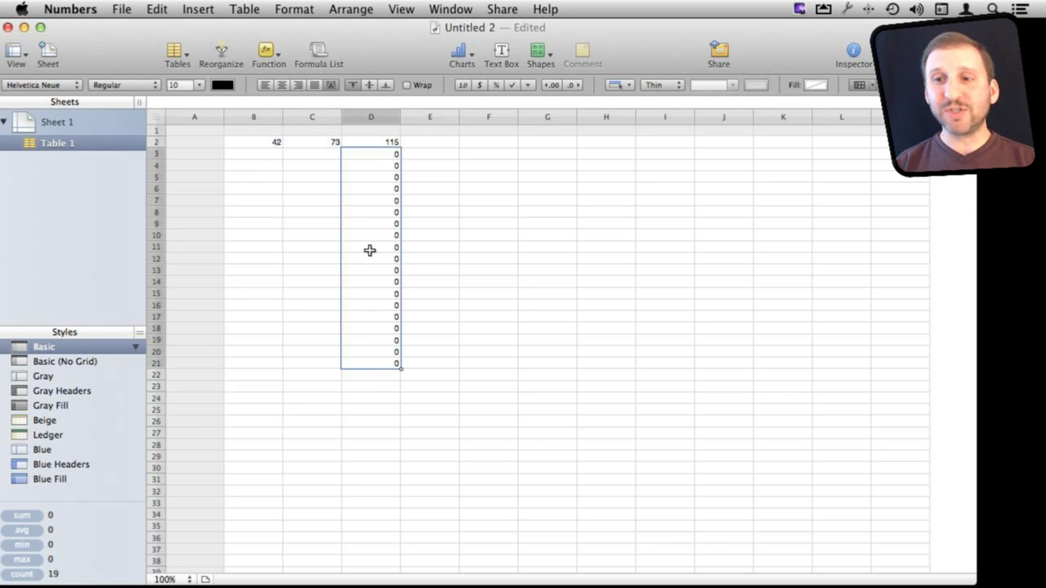
{"action": "left_click", "coordinate": [368, 191]}
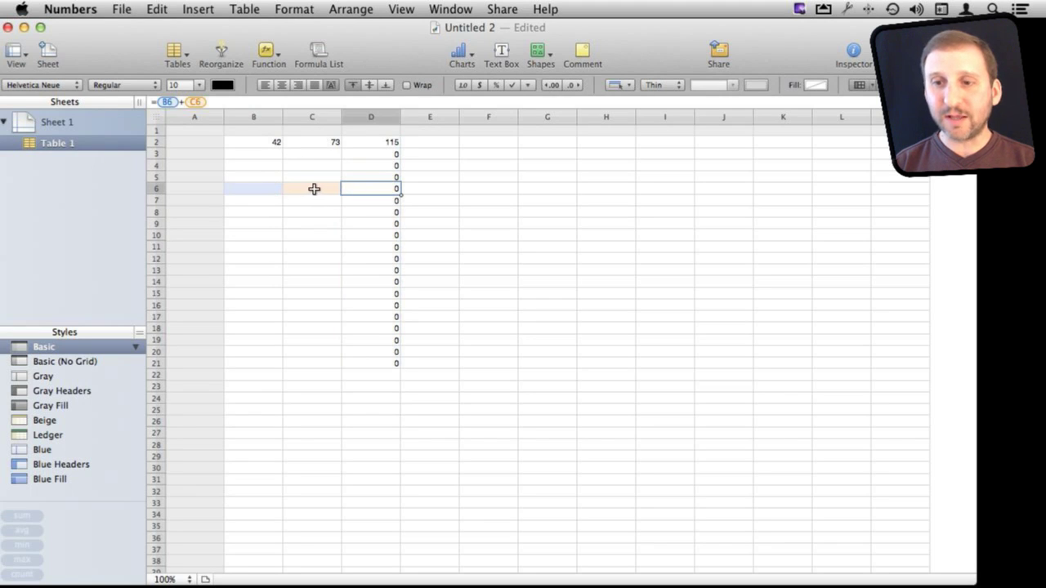
- Enter 5 in B6 and 3 in C6 so D6 totals 8
{"action": "left_click", "coordinate": [270, 189]}
{"action": "type", "text": "5"}
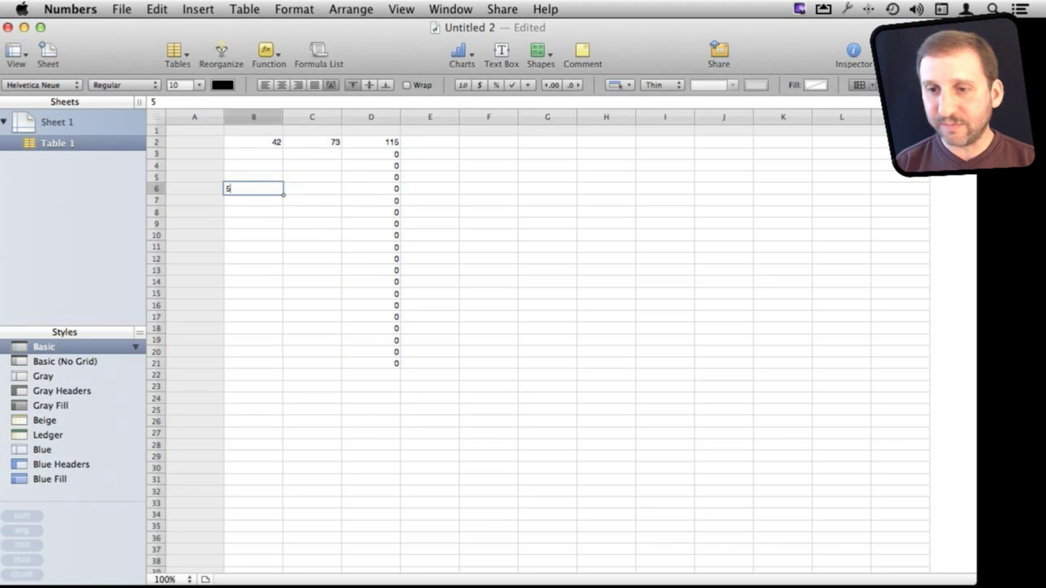
{"action": "key", "text": "Return"}
{"action": "key", "text": "Tab"}
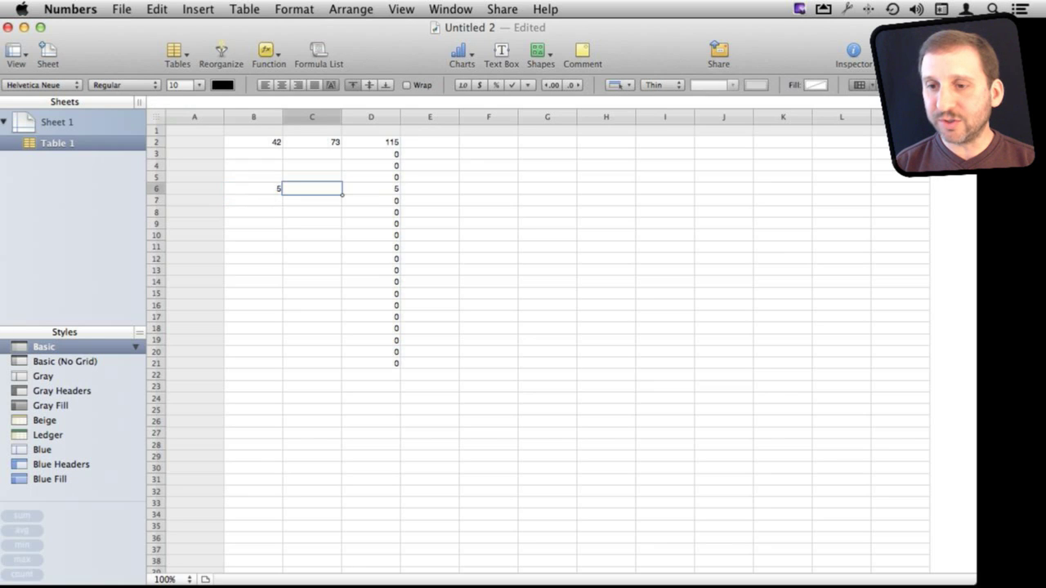
{"action": "type", "text": "3"}
{"action": "key", "text": "Return"}
{"action": "key", "text": "Left"}
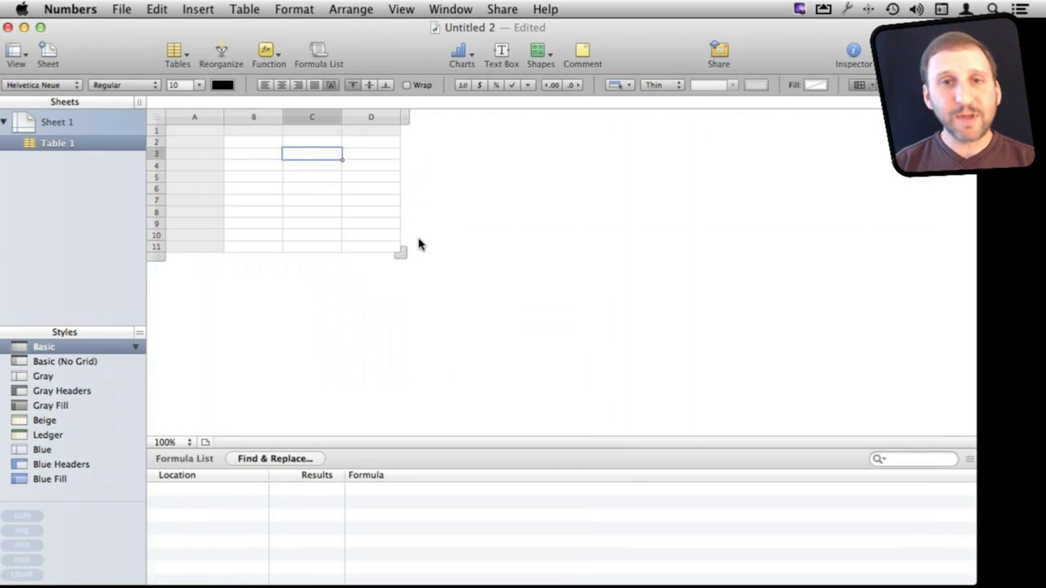
- Set Footer Rows to 1 and shrink the table to three rows
{"action": "mouse_move", "coordinate": [401, 255]}
{"action": "left_mouse_down"}
{"action": "mouse_move", "coordinate": [520, 376]}
{"action": "mouse_move", "coordinate": [362, 318]}
{"action": "mouse_move", "coordinate": [534, 390]}
{"action": "mouse_move", "coordinate": [343, 286]}
{"action": "mouse_move", "coordinate": [341, 253]}
{"action": "mouse_move", "coordinate": [381, 227]}
{"action": "left_mouse_up"}
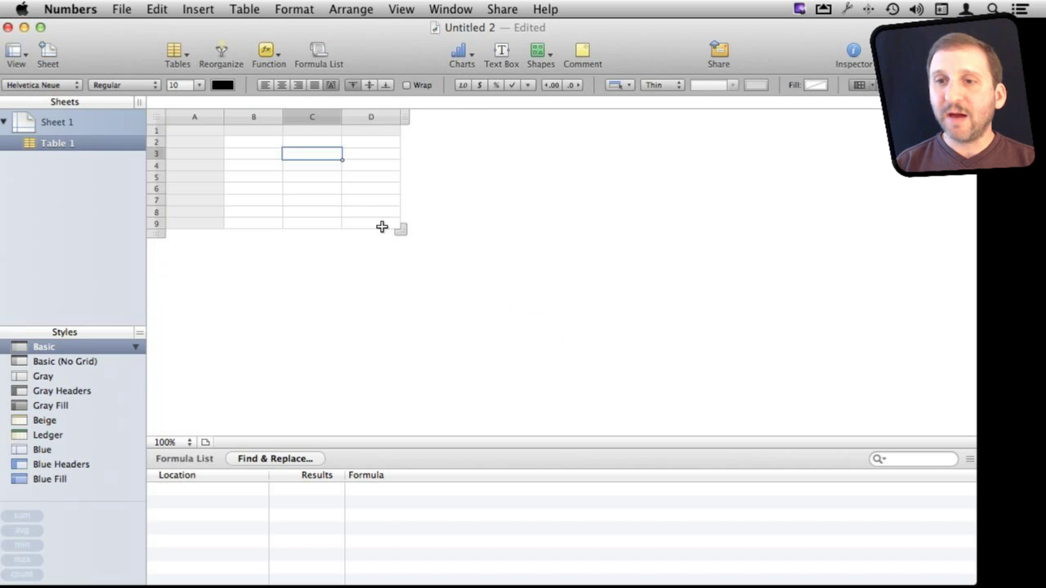
{"action": "left_click", "coordinate": [243, 9]}
{"action": "mouse_move", "coordinate": [273, 213]}
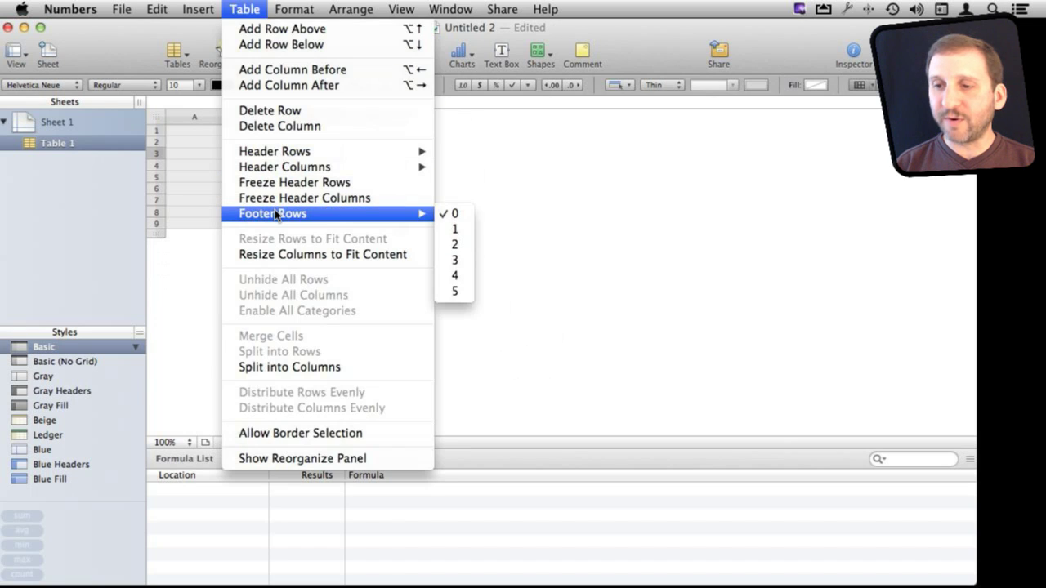
{"action": "left_click", "coordinate": [452, 229]}
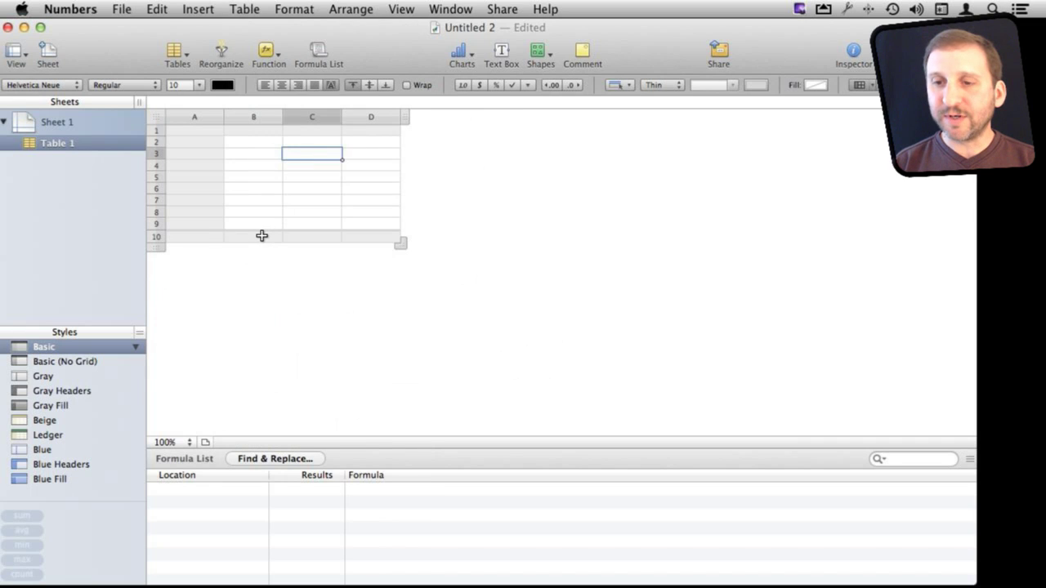
{"action": "left_click_drag", "start_coordinate": [399, 244], "coordinate": [398, 163]}
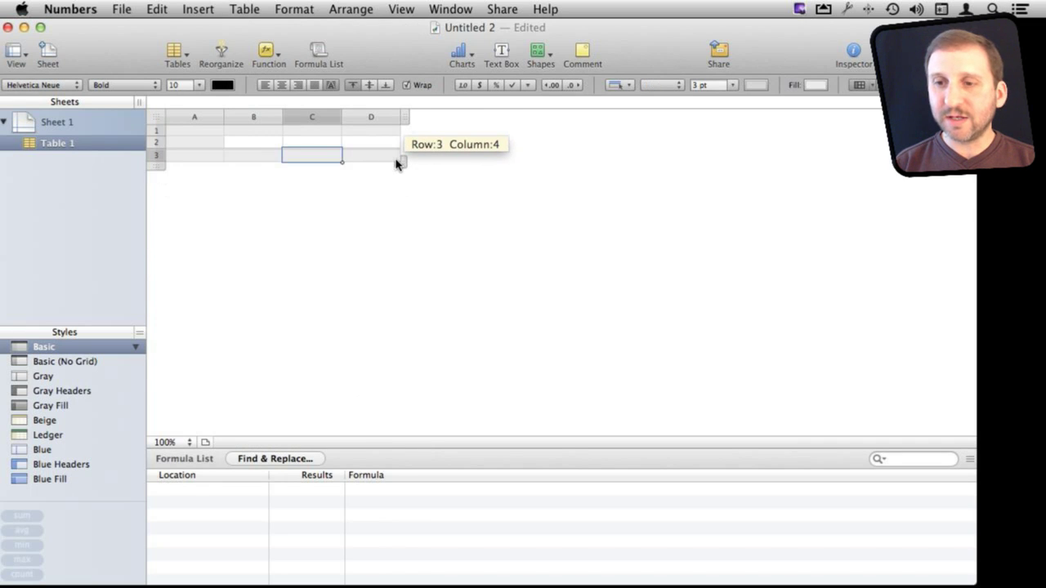
- Enter a SUM of the whole of column B in footer cell B3
{"action": "left_click", "coordinate": [244, 155]}
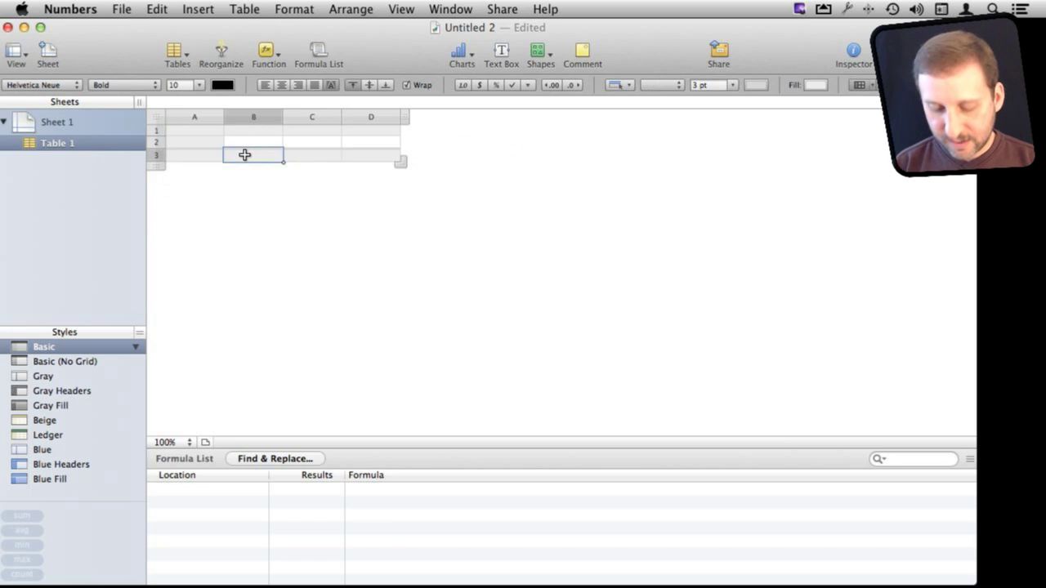
{"action": "type", "text": "=sum"}
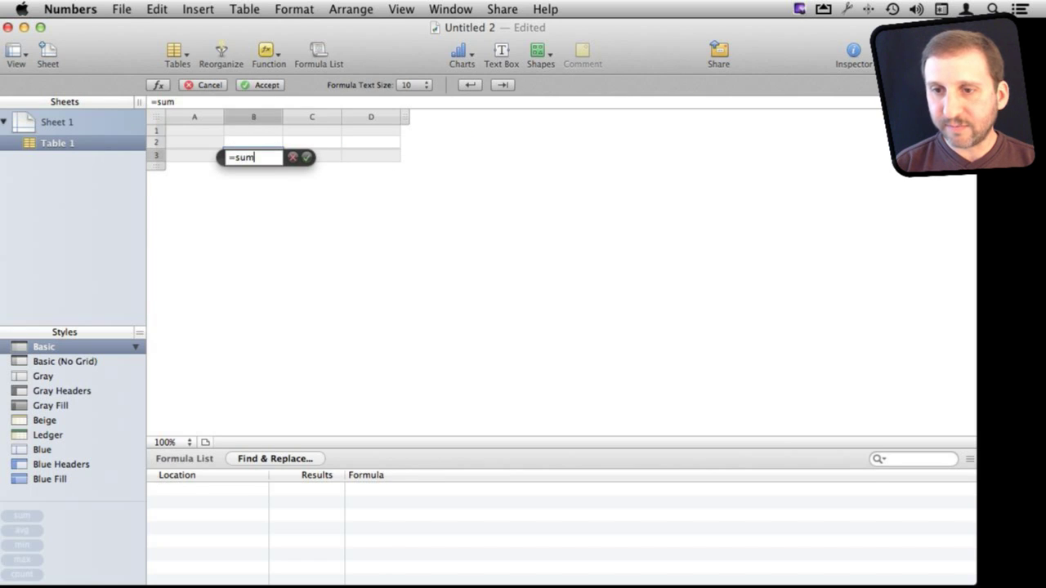
{"action": "type", "text": "("}
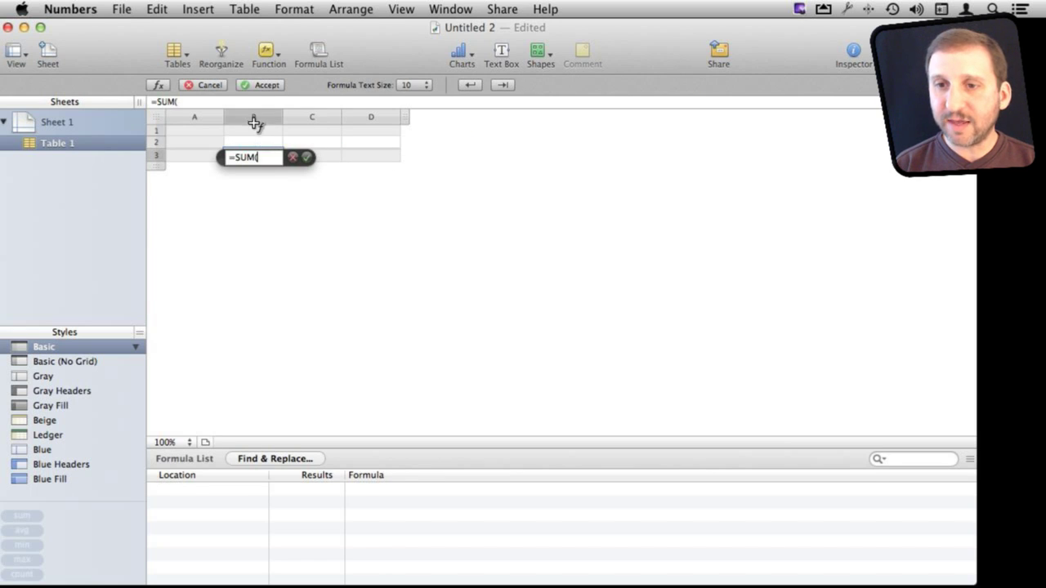
{"action": "left_click", "coordinate": [254, 119]}
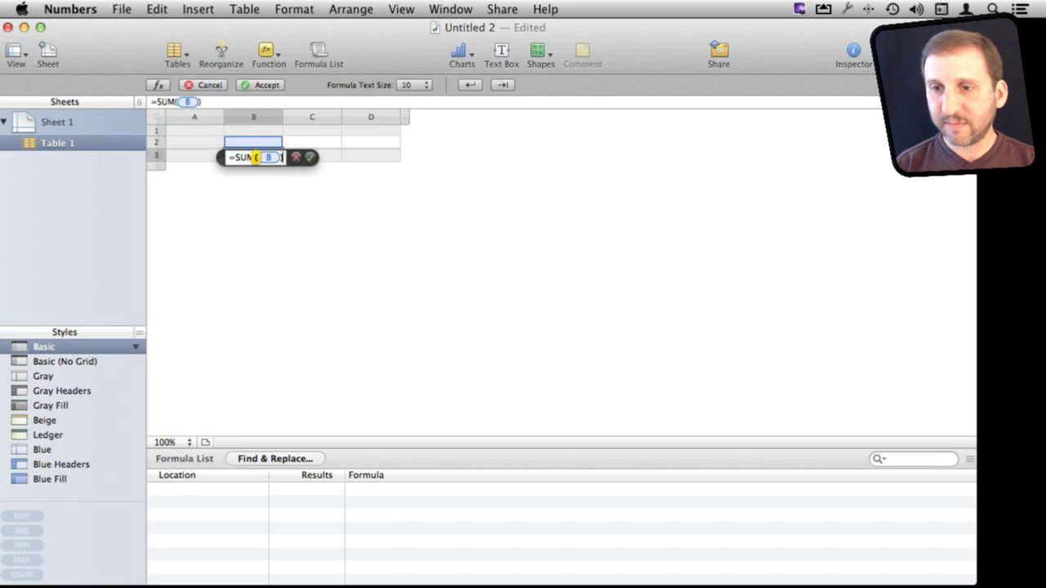
{"action": "key", "text": "Return"}
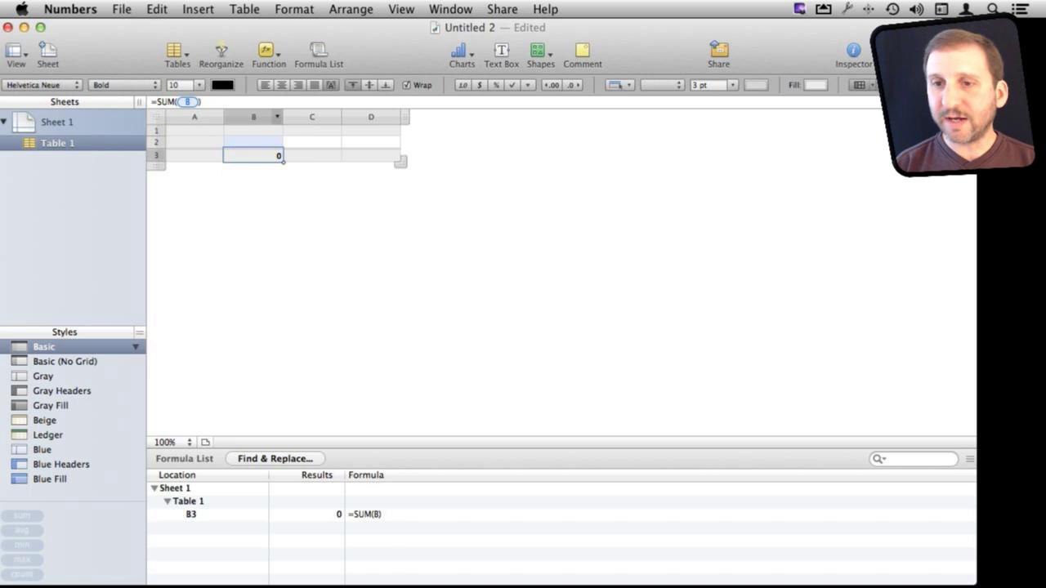
- Copy the B3 column total into footer cells C3 and D3
{"action": "key", "text": "super+c"}
{"action": "key", "text": "Right"}
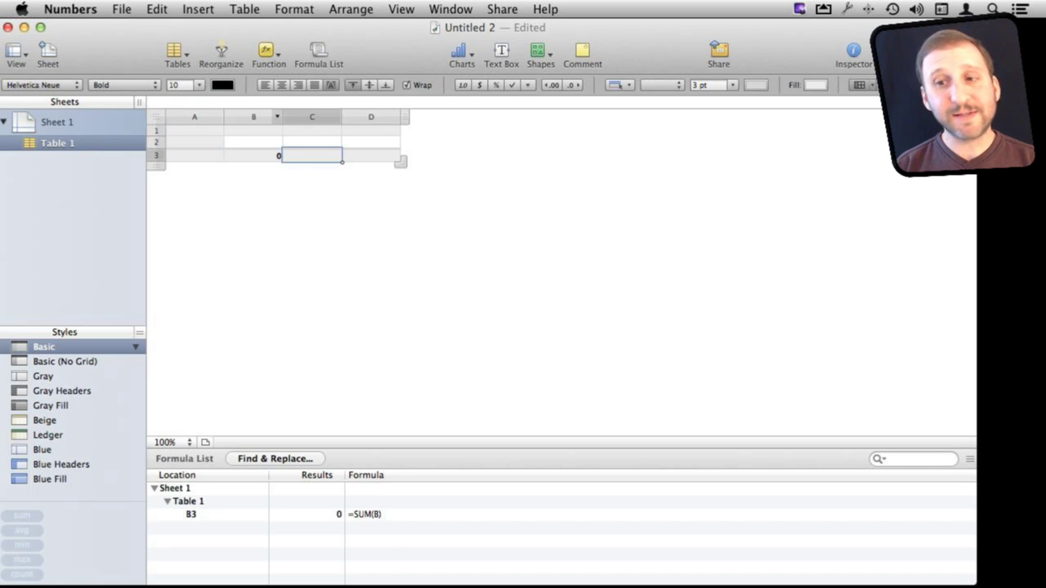
{"action": "key", "text": "super+v"}
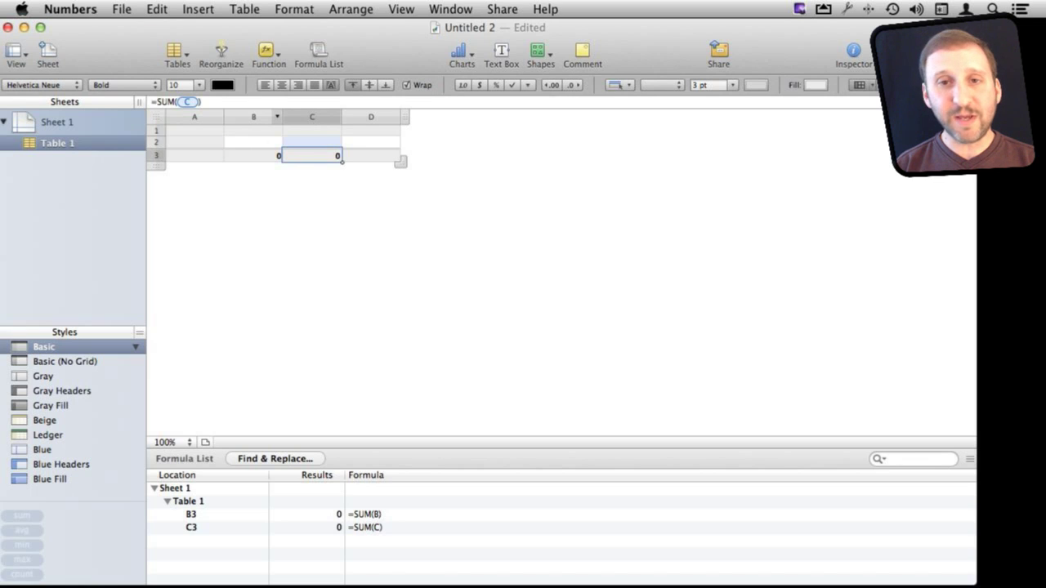
{"action": "key", "text": "Right"}
{"action": "key", "text": "super+v"}
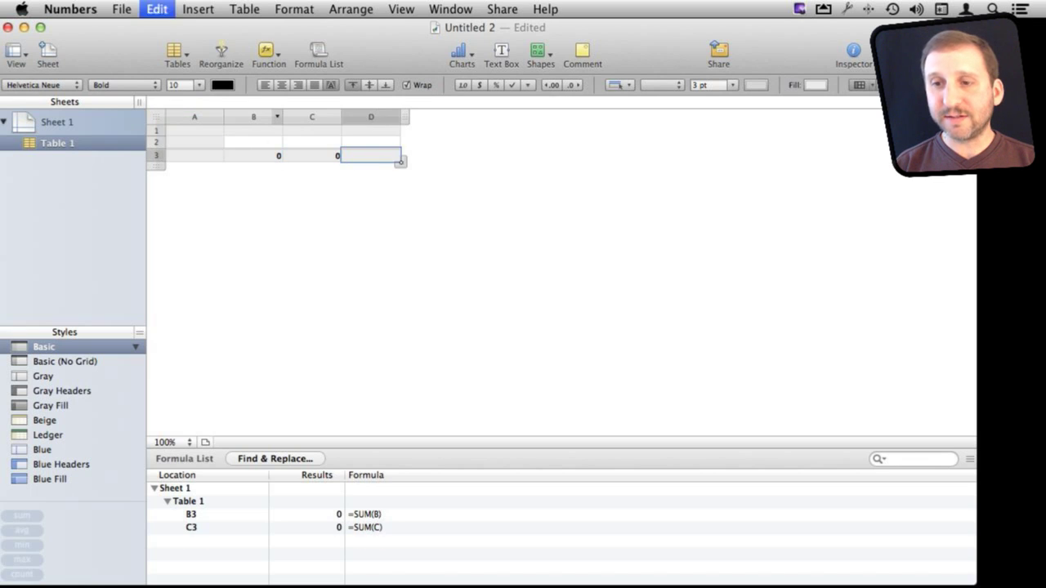
{"action": "key", "text": "Up"}
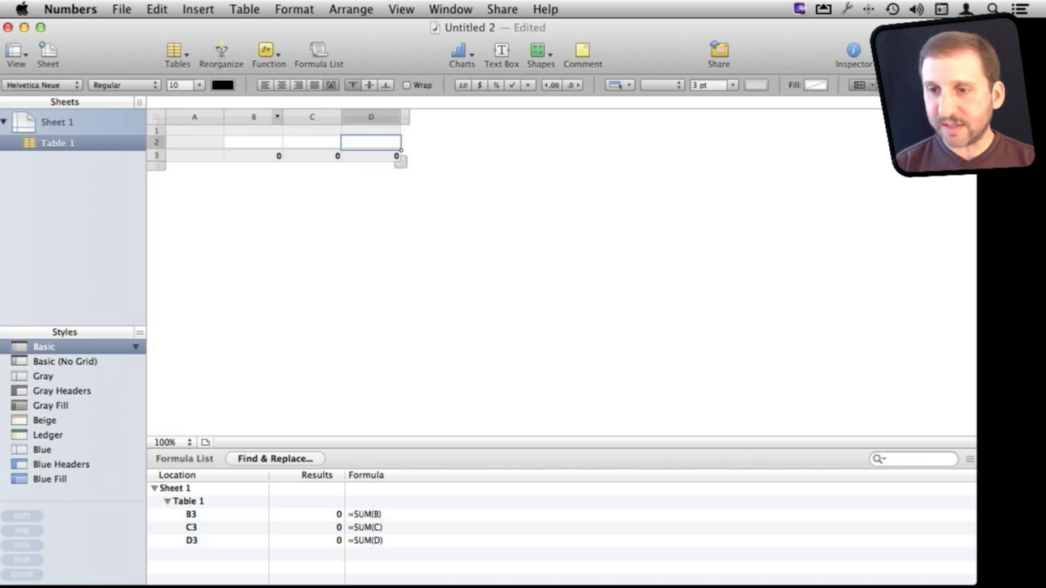
{"action": "type", "text": "="}
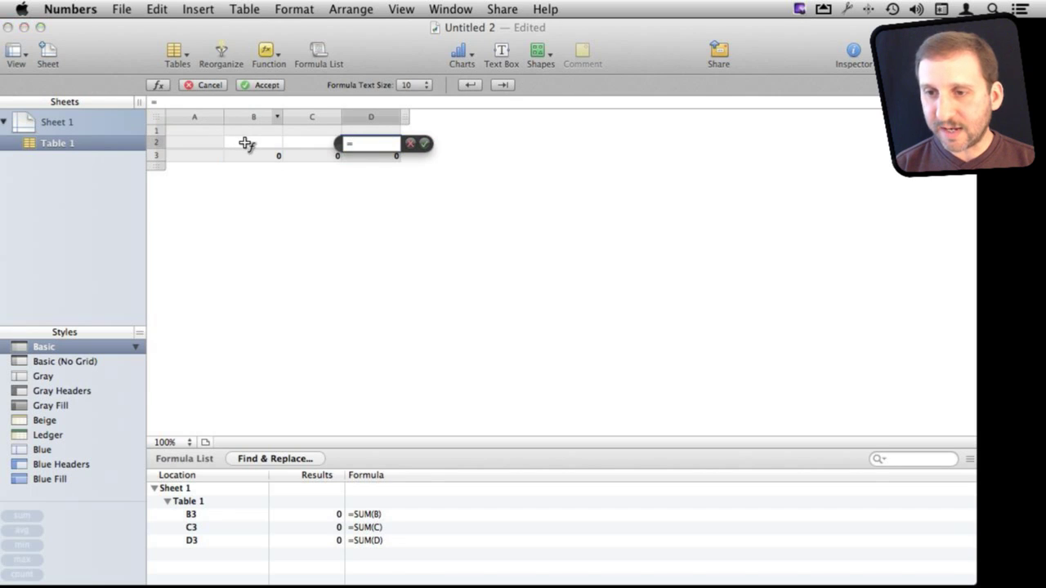
- Make D2 add B2 and C2
{"action": "left_click", "coordinate": [245, 143]}
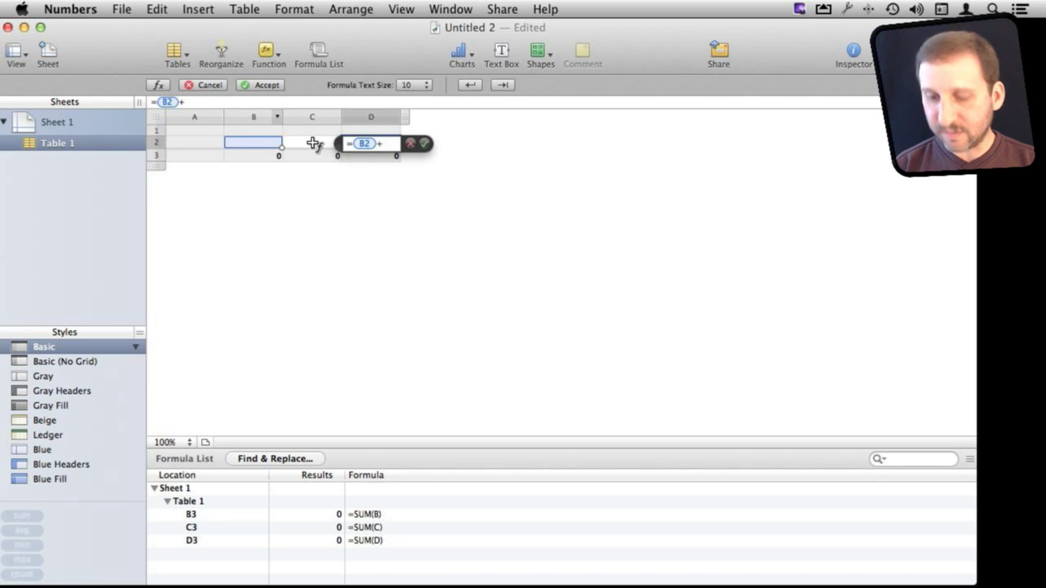
{"action": "left_click", "coordinate": [312, 142]}
{"action": "key", "text": "Return"}
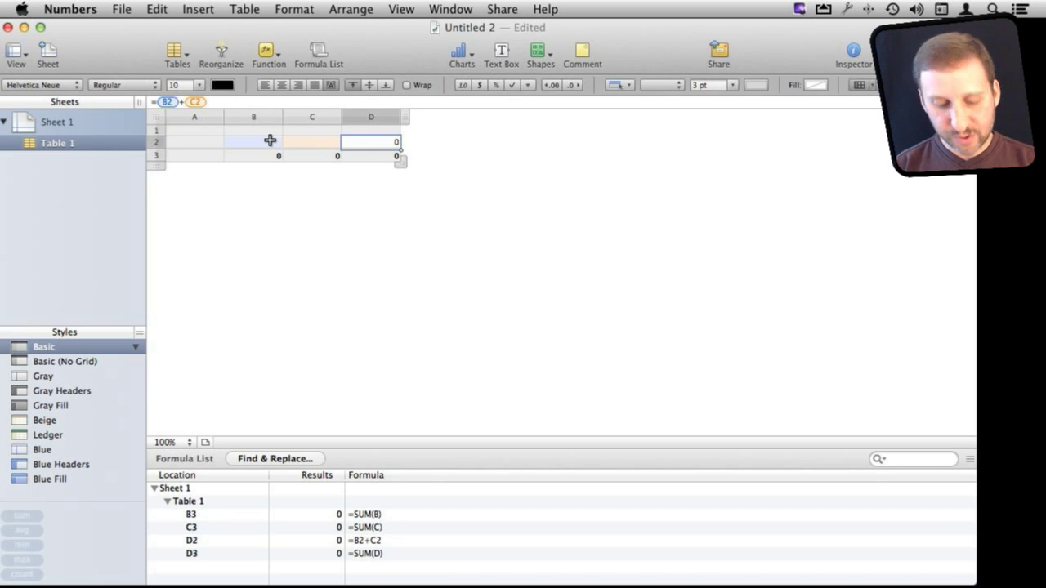
- Enter 42 in B2 and 73 in C2, then extend the table to ten rows
{"action": "left_click", "coordinate": [270, 141]}
{"action": "type", "text": "42"}
{"action": "key", "text": "Return"}
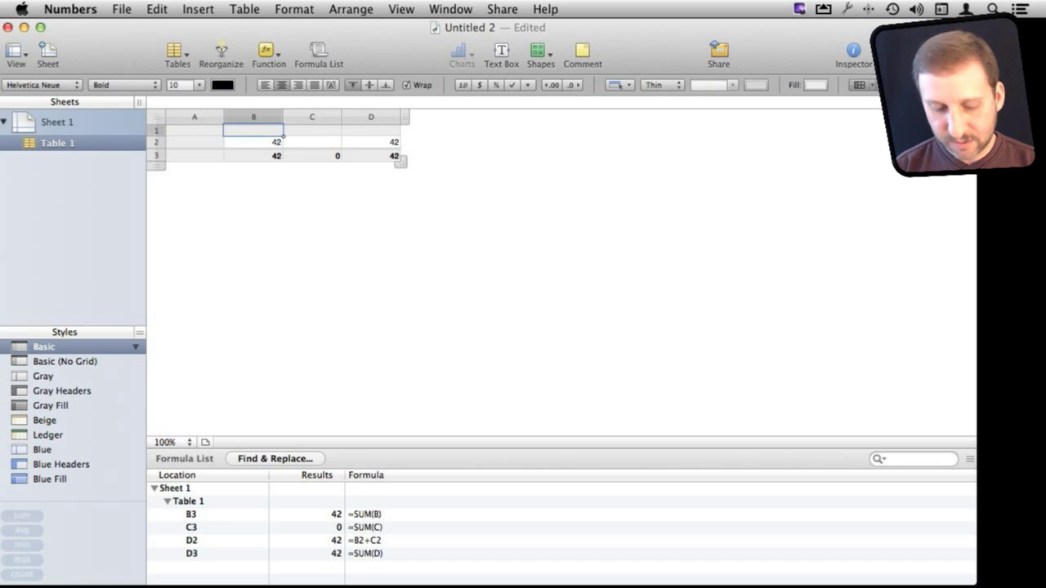
{"action": "left_click", "coordinate": [304, 144]}
{"action": "type", "text": "73"}
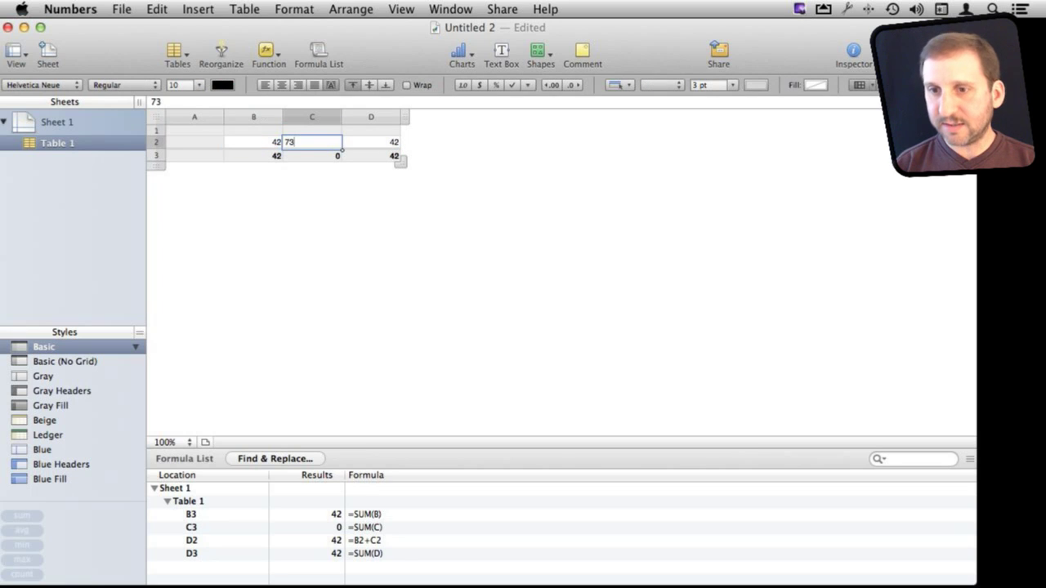
{"action": "key", "text": "Return"}
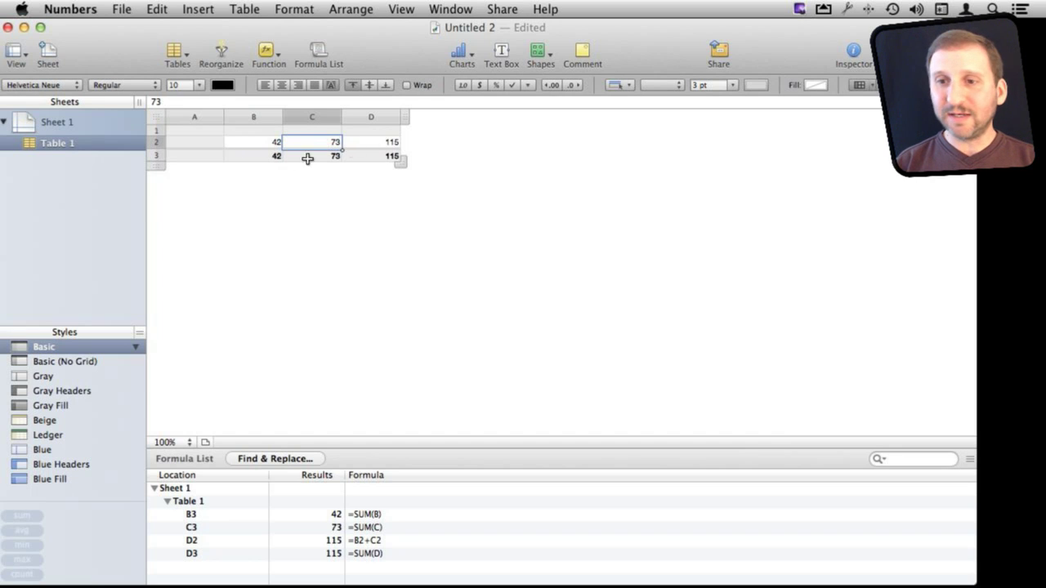
{"action": "left_click", "coordinate": [374, 142]}
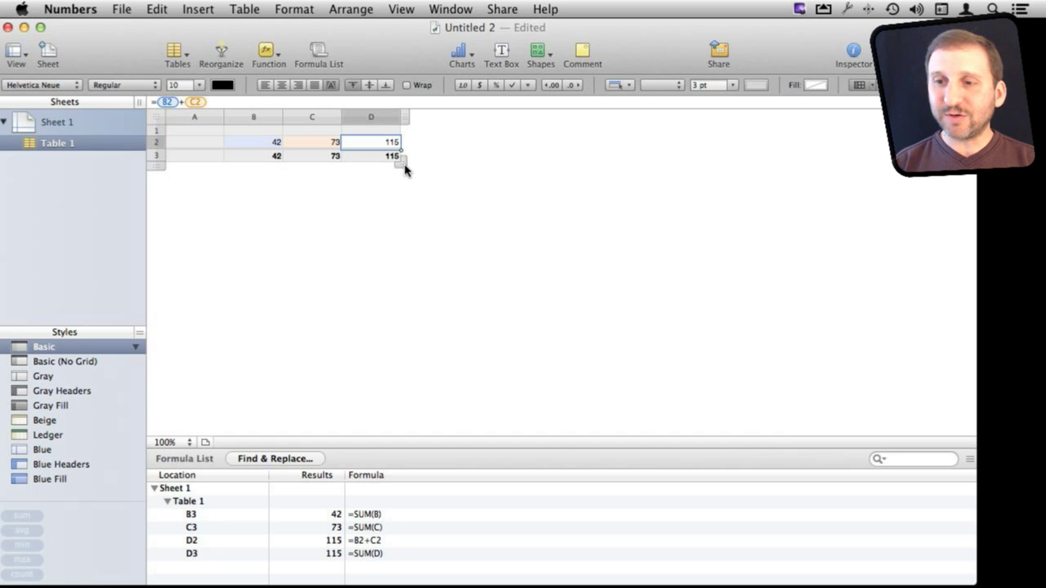
{"action": "left_click_drag", "start_coordinate": [406, 169], "coordinate": [398, 268]}
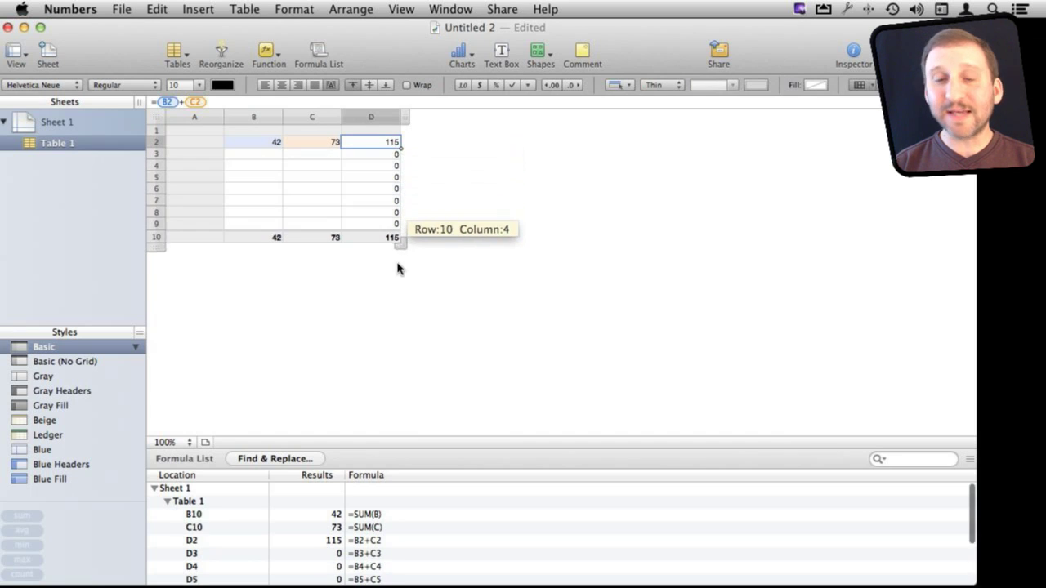
- Extend the table to row 21 and check the formulas carried into D3 and D5
{"action": "left_click_drag", "start_coordinate": [398, 268], "coordinate": [398, 332]}
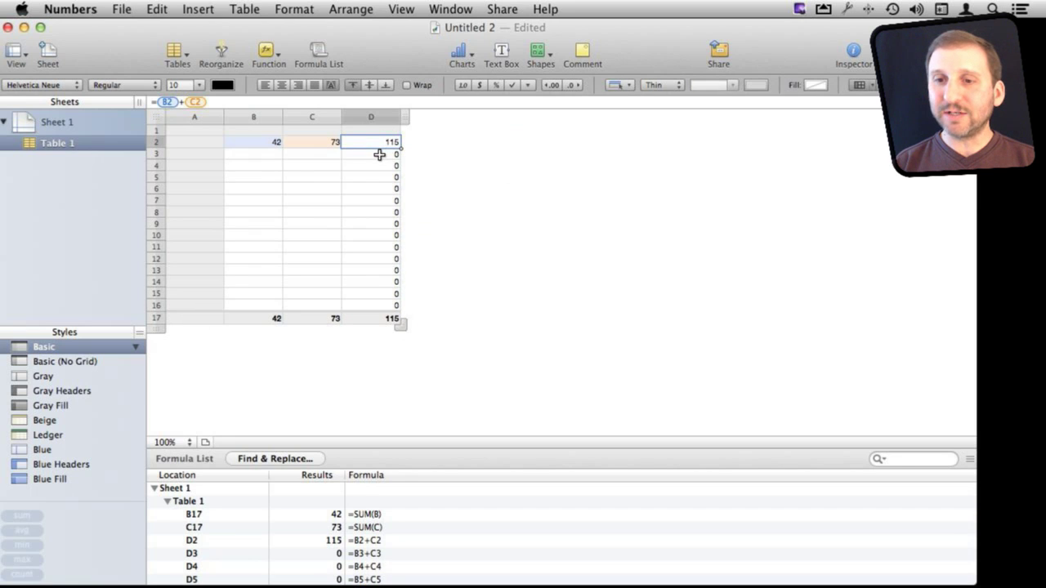
{"action": "left_click", "coordinate": [380, 154]}
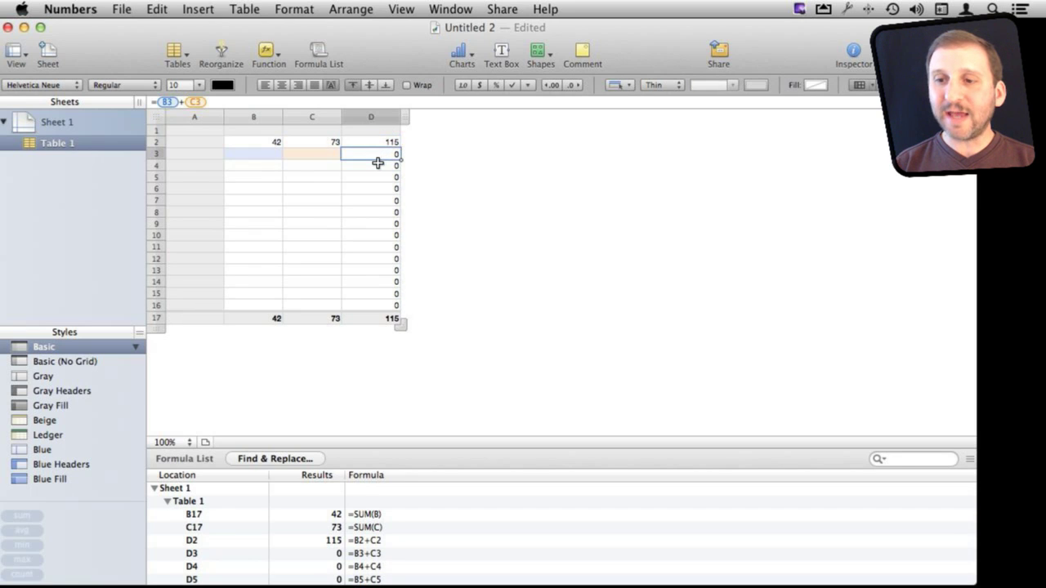
{"action": "left_click", "coordinate": [377, 164]}
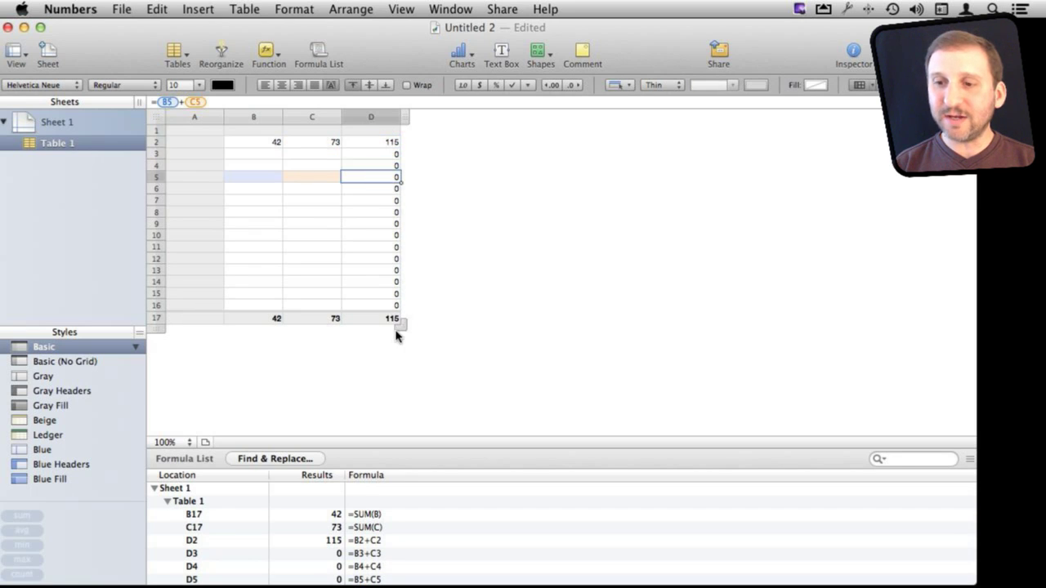
{"action": "left_click_drag", "start_coordinate": [397, 331], "coordinate": [396, 381]}
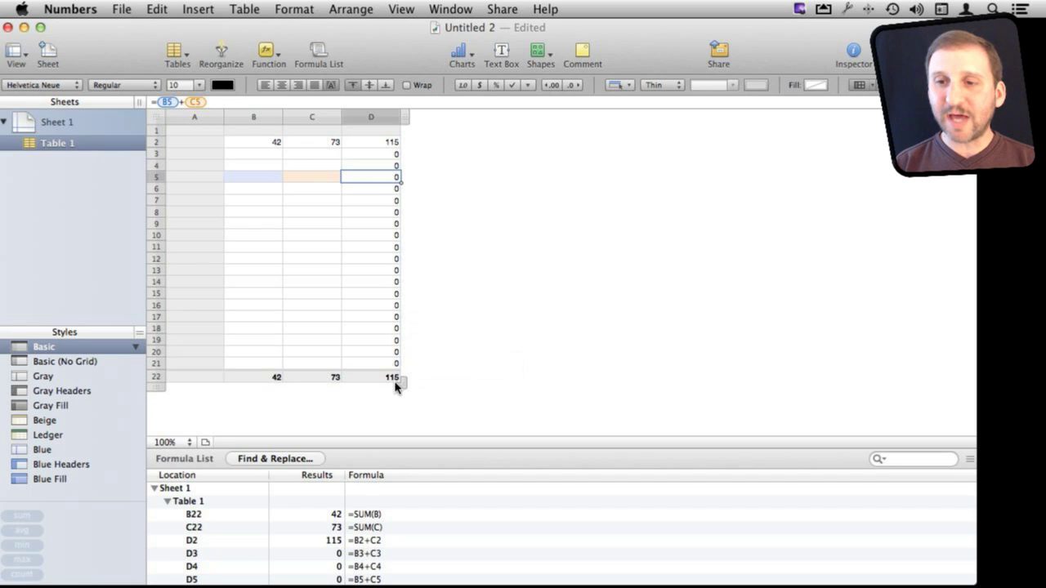
- Enter 34 in B3 and 234 in C3 so D3 shows 268
{"action": "left_click", "coordinate": [271, 156]}
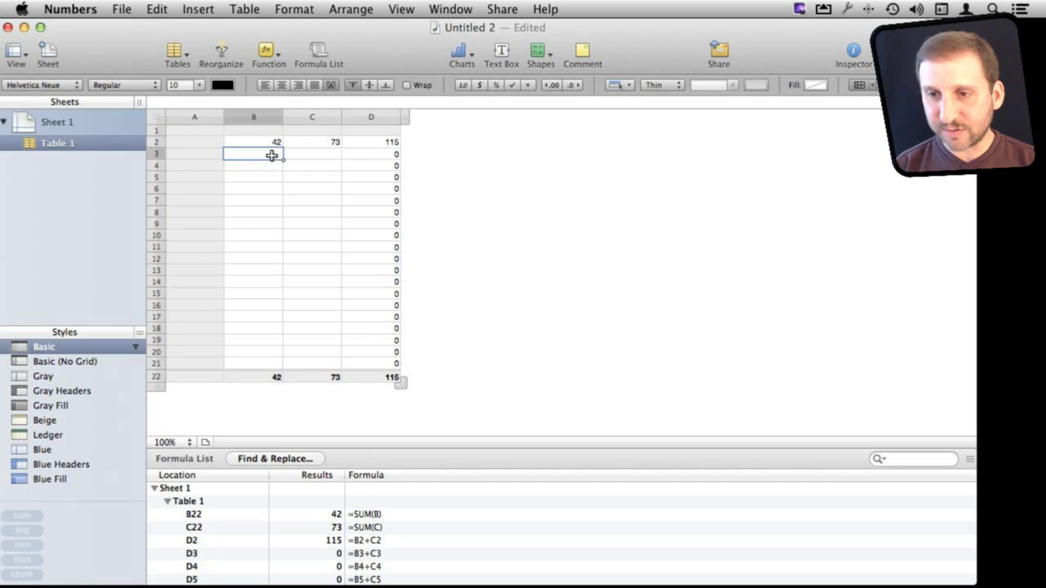
{"action": "type", "text": "34"}
{"action": "key", "text": "Return"}
{"action": "key", "text": "Up"}
{"action": "key", "text": "Right"}
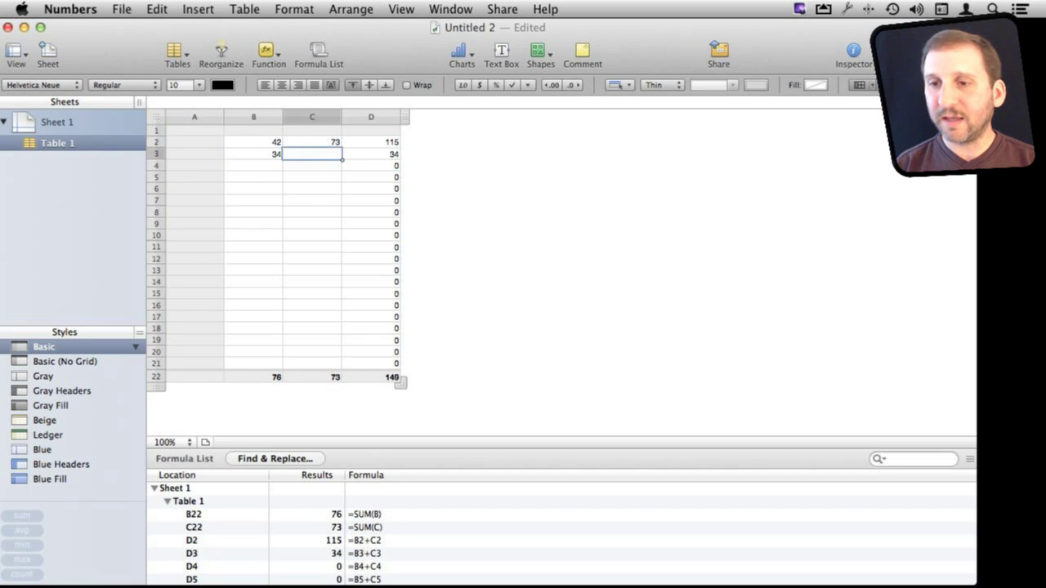
{"action": "type", "text": "234"}
{"action": "key", "text": "Return"}
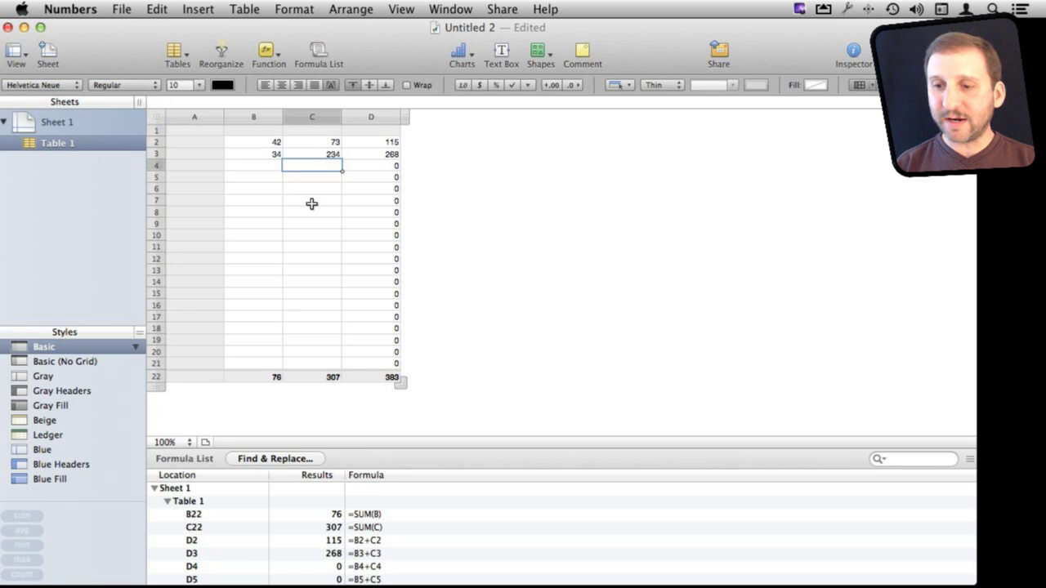
- Resize the table's row count by dragging its handle and check D18's formula
{"action": "left_click_drag", "start_coordinate": [400, 392], "coordinate": [397, 245]}
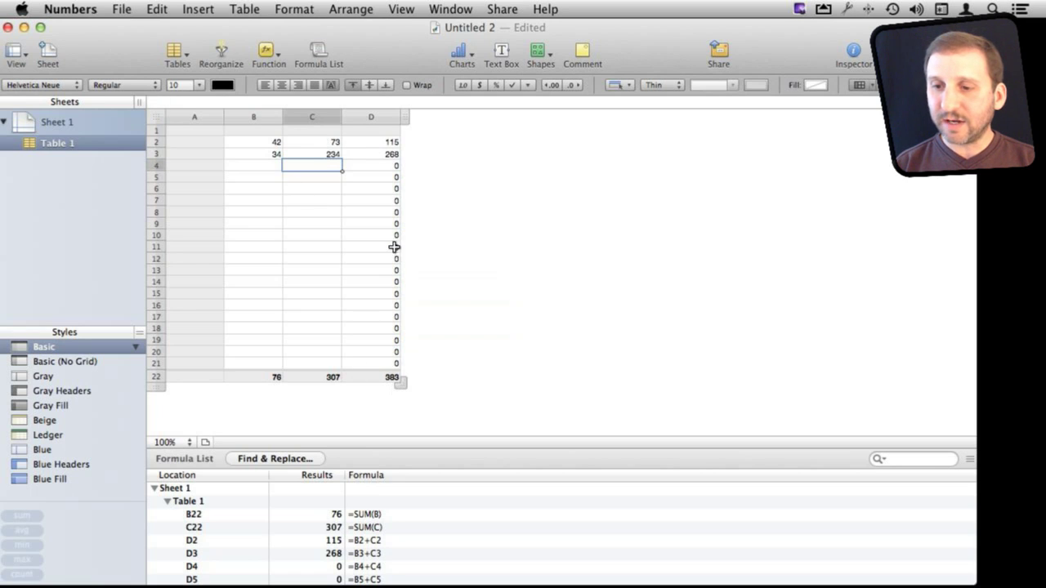
{"action": "left_click_drag", "start_coordinate": [404, 391], "coordinate": [404, 262]}
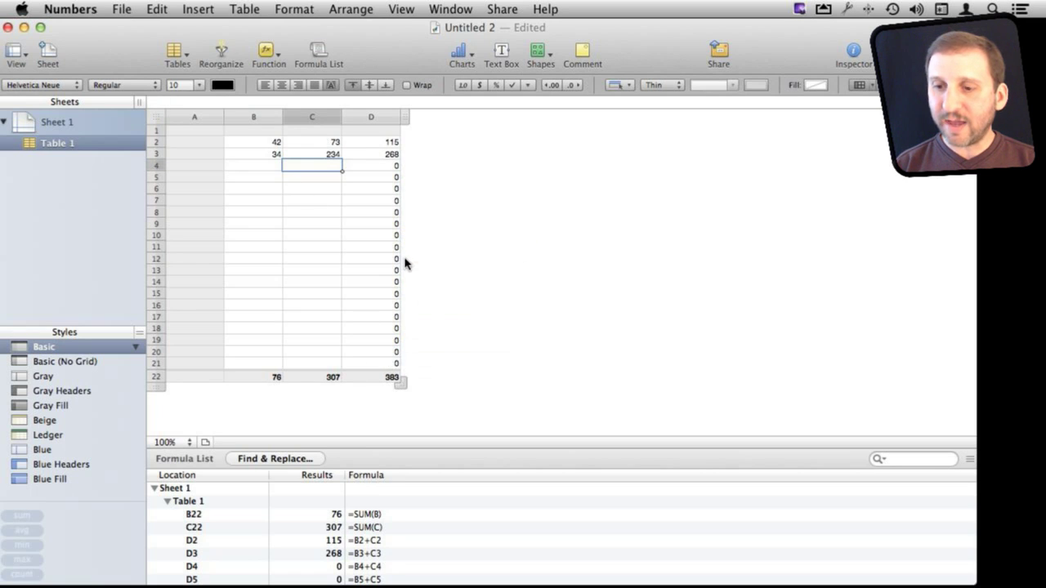
{"action": "left_click_drag", "start_coordinate": [404, 369], "coordinate": [401, 382]}
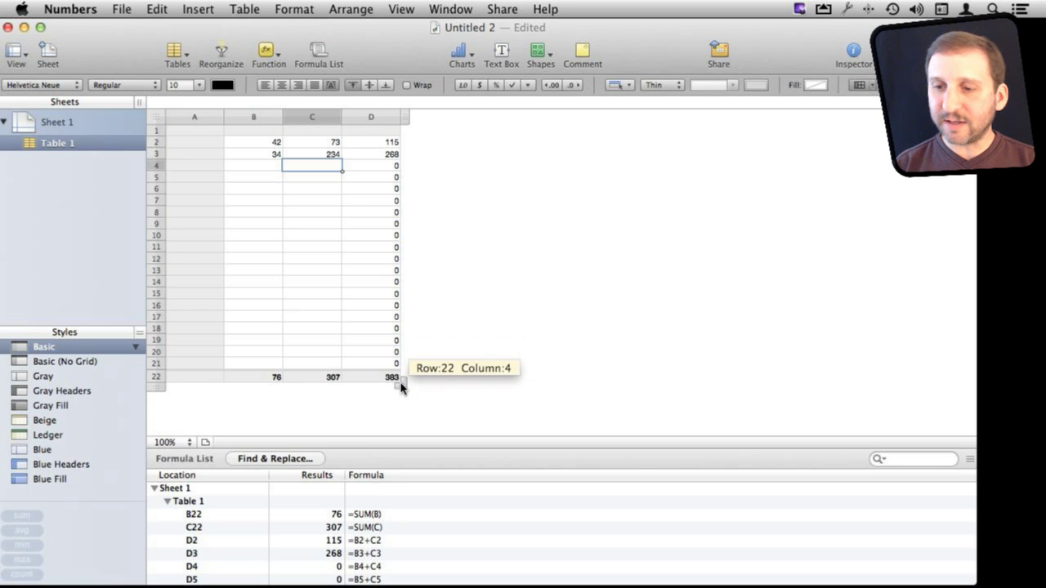
{"action": "left_click", "coordinate": [420, 397]}
{"action": "left_click", "coordinate": [398, 385]}
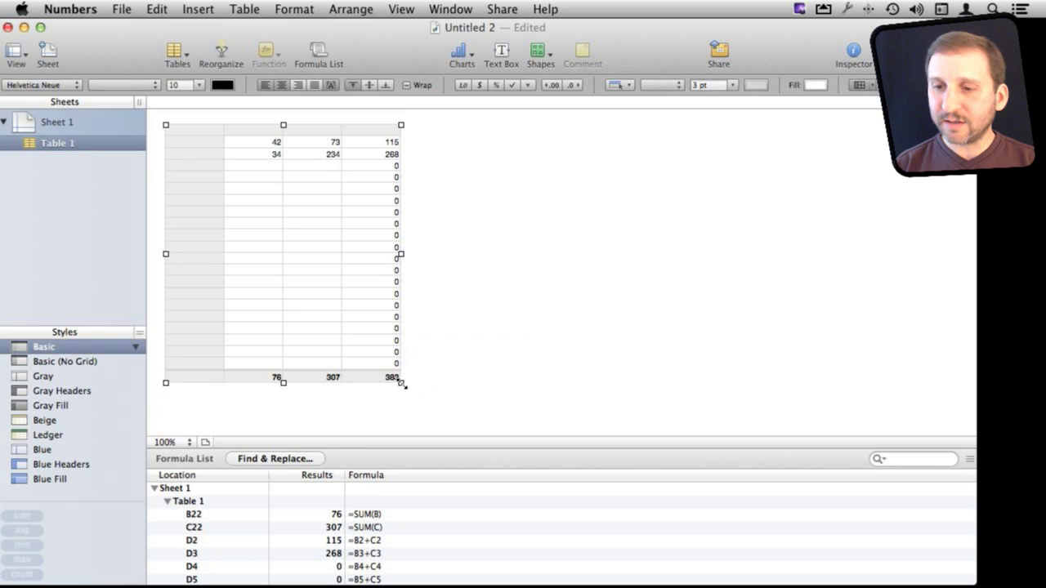
{"action": "left_click", "coordinate": [380, 328]}
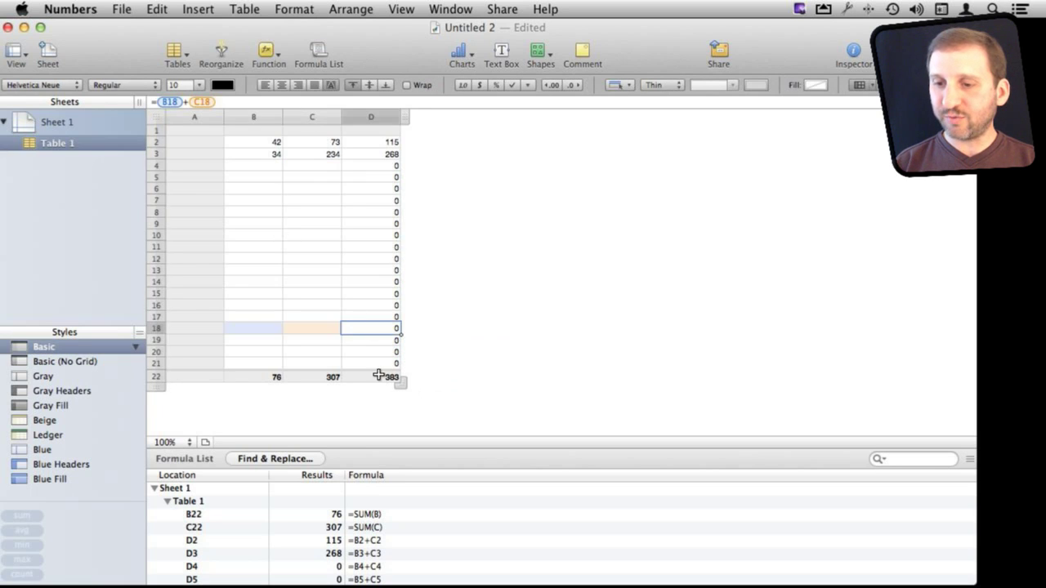
{"action": "mouse_move", "coordinate": [396, 390]}
{"action": "left_mouse_down"}
{"action": "mouse_move", "coordinate": [391, 418]}
{"action": "mouse_move", "coordinate": [393, 284]}
{"action": "left_mouse_up"}
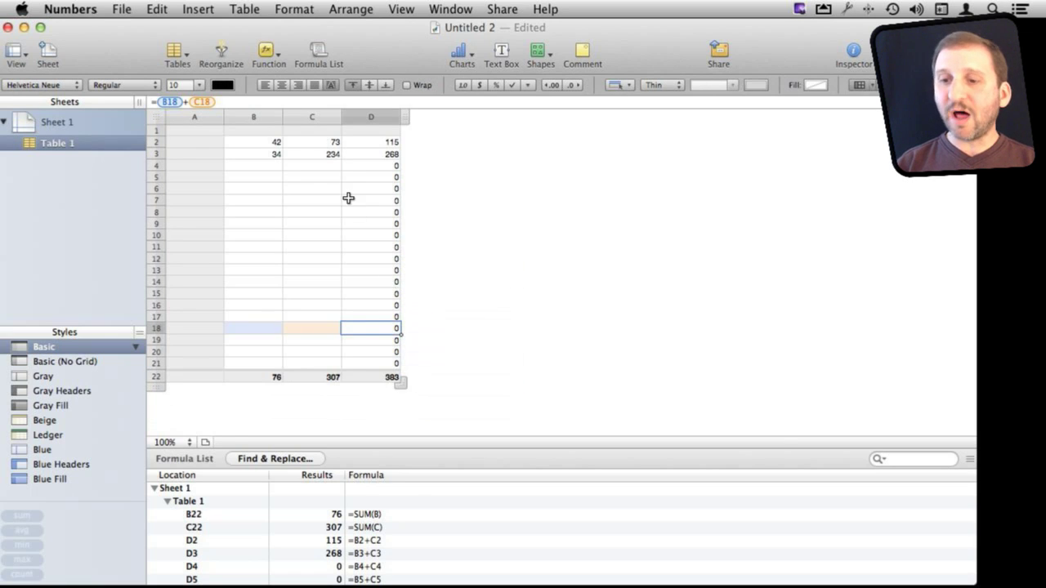
{"action": "left_click", "coordinate": [276, 167]}
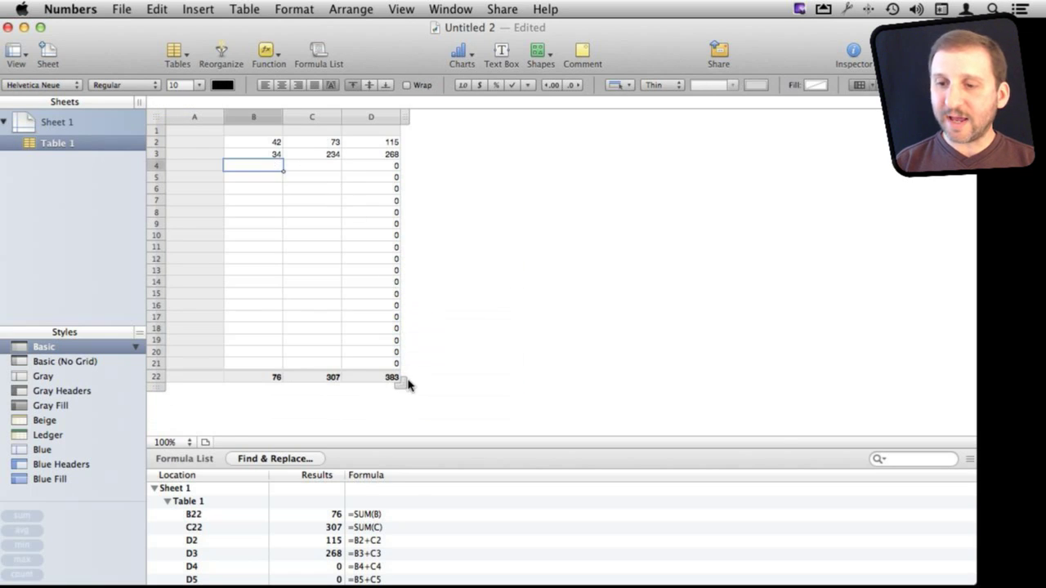
{"action": "mouse_move", "coordinate": [402, 382]}
{"action": "left_mouse_down"}
{"action": "mouse_move", "coordinate": [399, 415]}
{"action": "mouse_move", "coordinate": [401, 338]}
{"action": "left_mouse_up"}
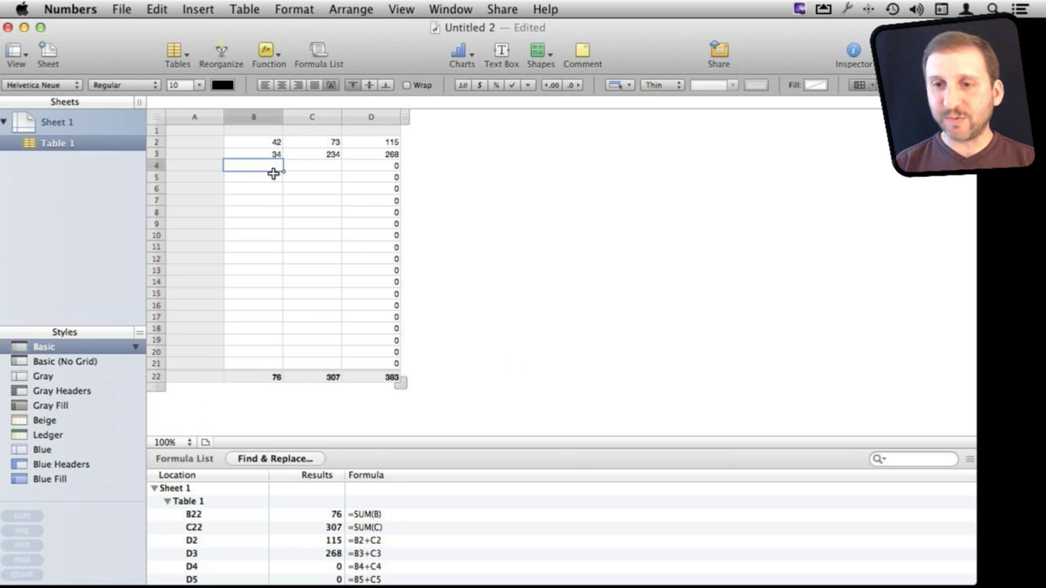
- Delete rows 5–19 from the table, then extend it down with new rows
{"action": "left_click", "coordinate": [158, 178]}
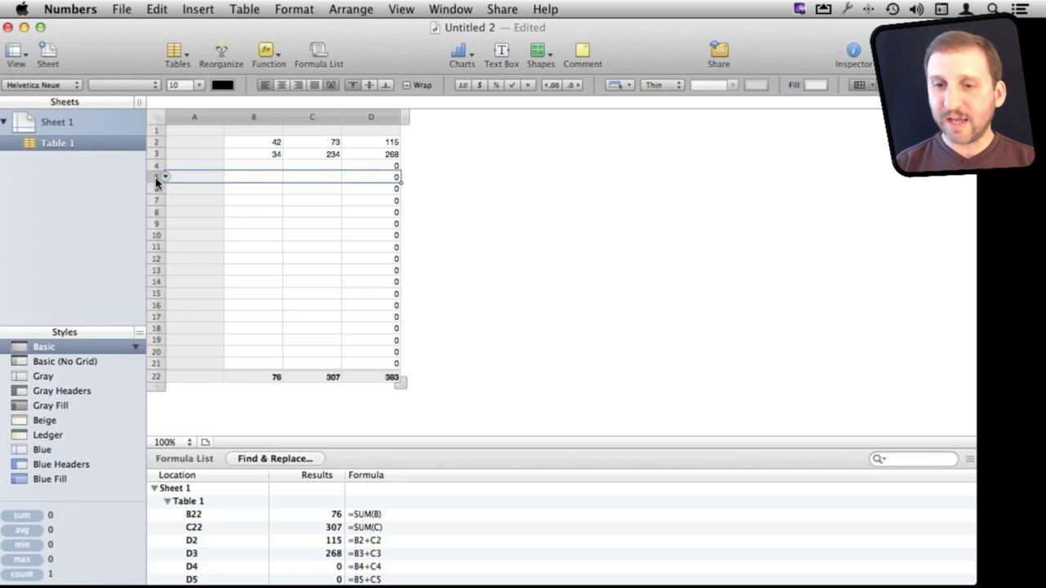
{"action": "left_click", "coordinate": [158, 343], "text": "shift"}
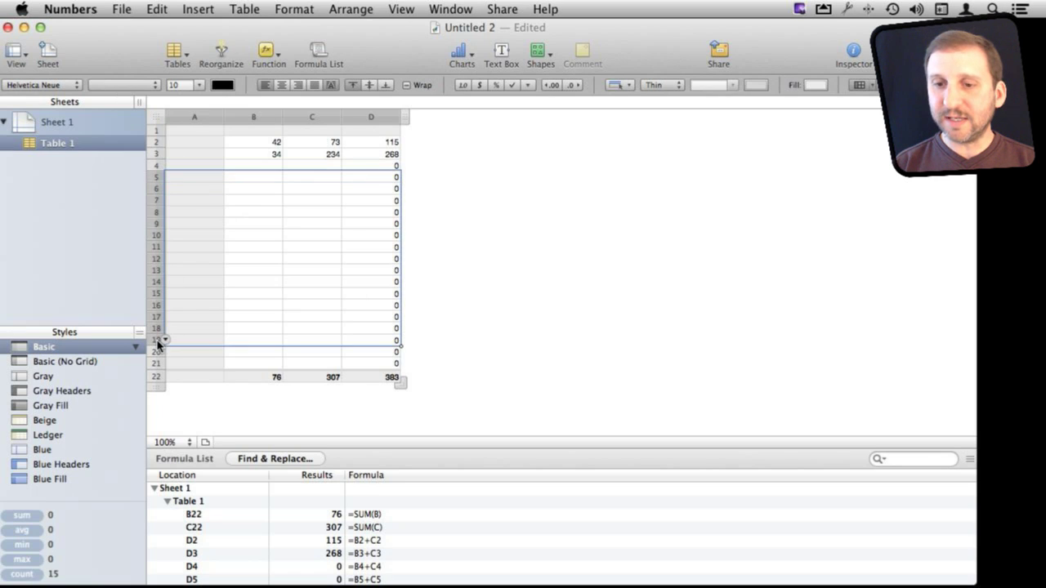
{"action": "left_click", "coordinate": [165, 340]}
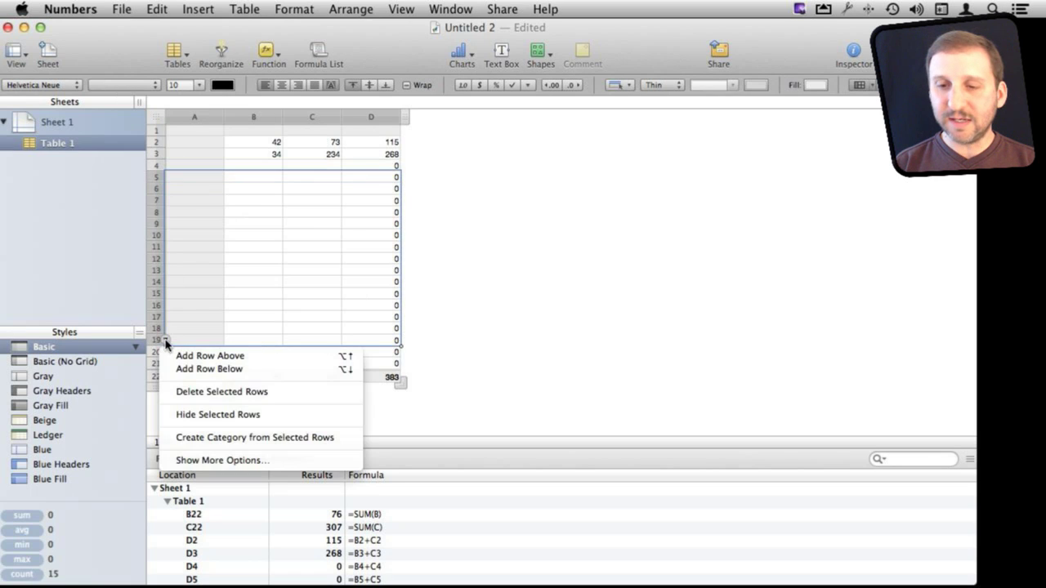
{"action": "left_click", "coordinate": [203, 391]}
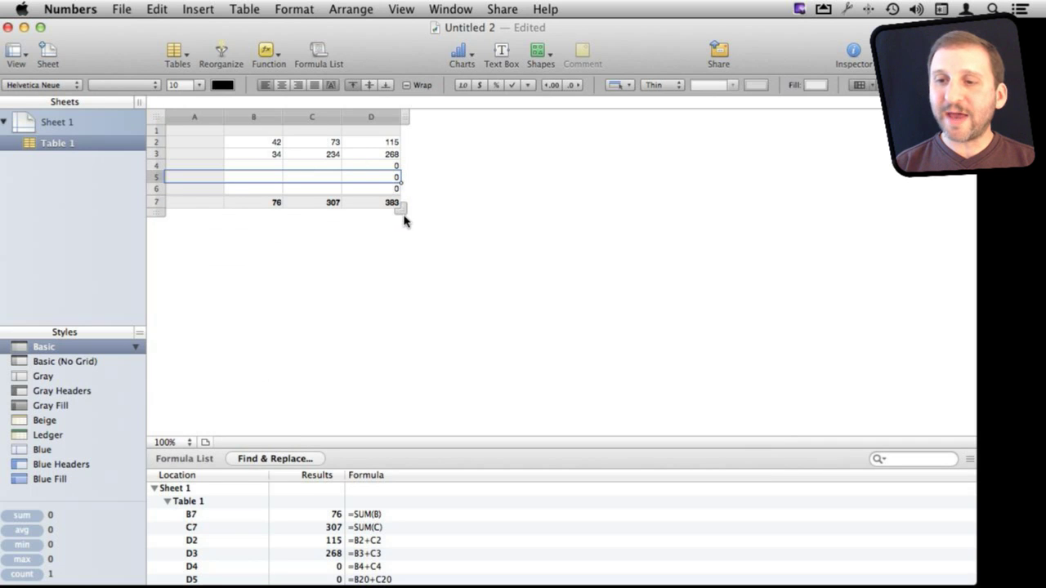
{"action": "left_click_drag", "start_coordinate": [403, 214], "coordinate": [400, 271]}
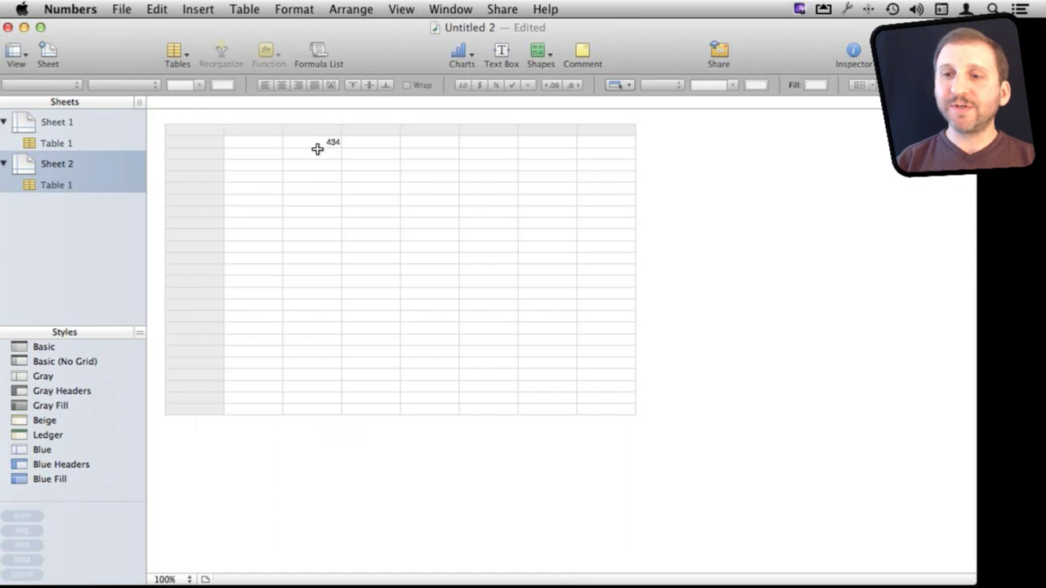
- Fill 434 down C2:C8 with Insert > Fill, then undo it
{"action": "left_click", "coordinate": [319, 144]}
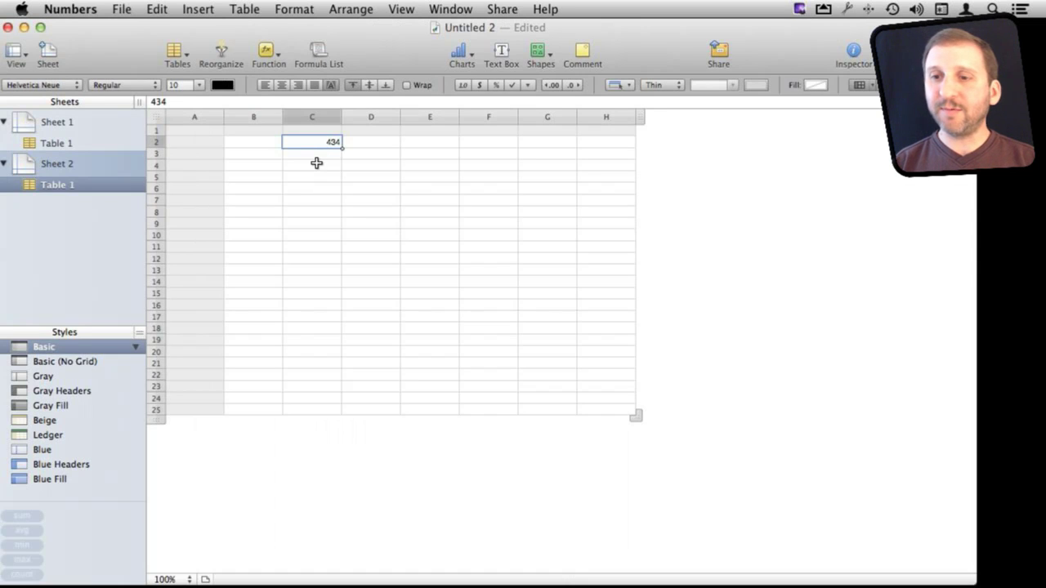
{"action": "left_click", "coordinate": [329, 209], "text": "shift"}
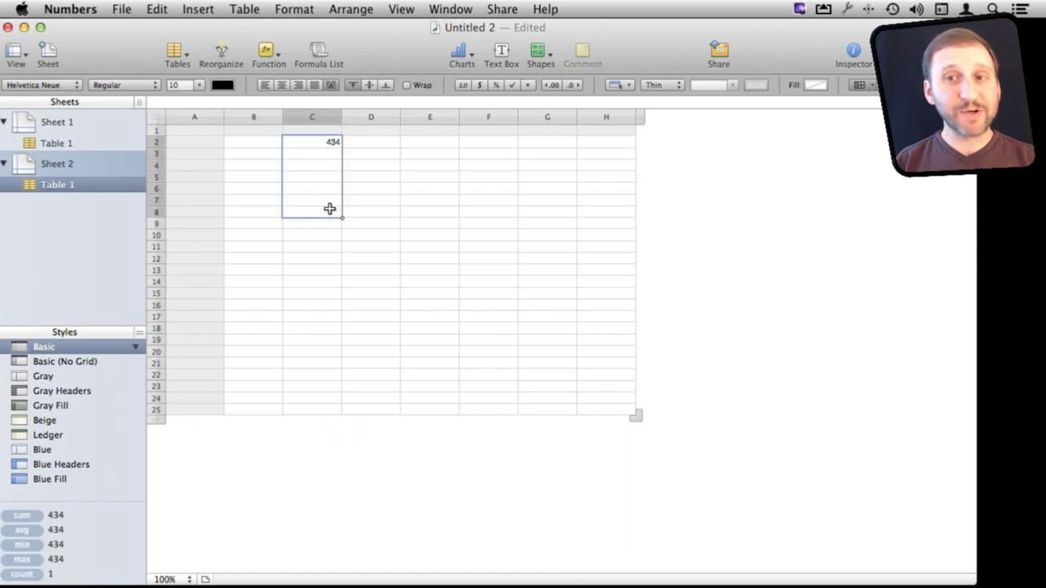
{"action": "left_click", "coordinate": [196, 9]}
{"action": "mouse_move", "coordinate": [212, 157]}
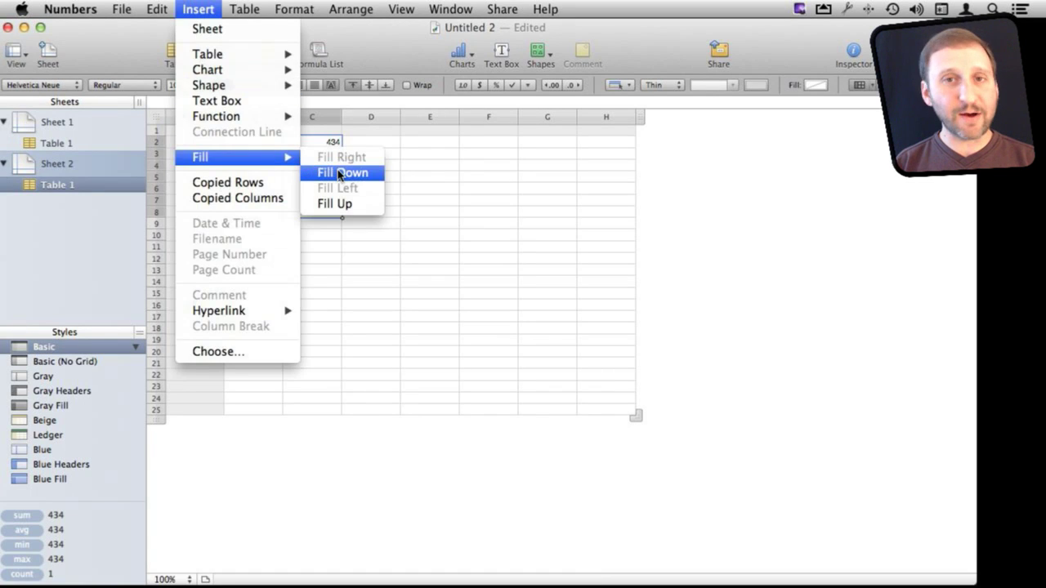
{"action": "left_click", "coordinate": [341, 173]}
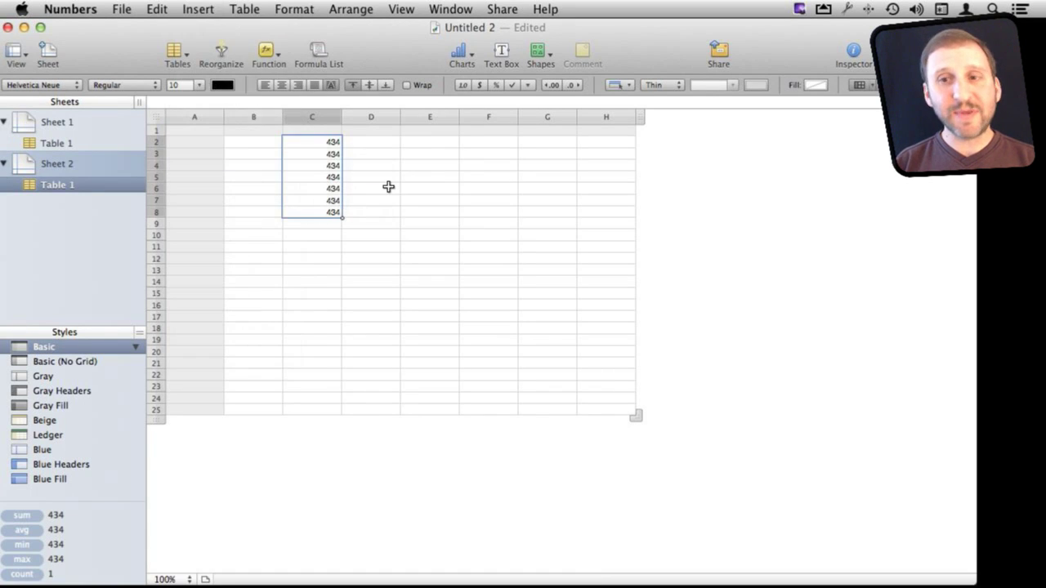
{"action": "key", "text": "ctrl+z"}
{"action": "left_click", "coordinate": [331, 152]}
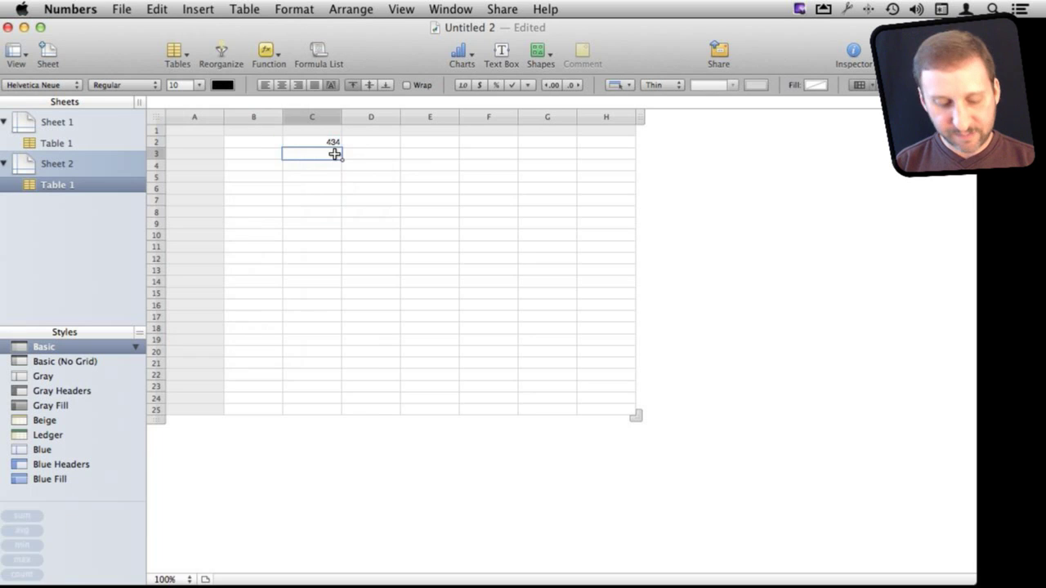
- Enter 45234 in C3, fill column C down through C12, then undo
{"action": "type", "text": "452"}
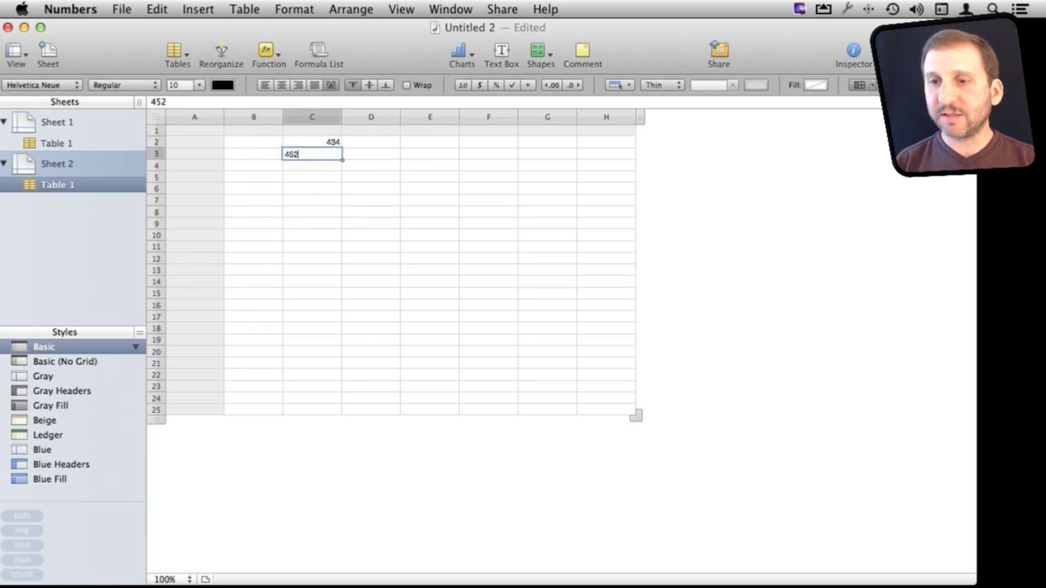
{"action": "type", "text": "34"}
{"action": "key", "text": "Return"}
{"action": "key", "text": "Up"}
{"action": "key", "text": "Up"}
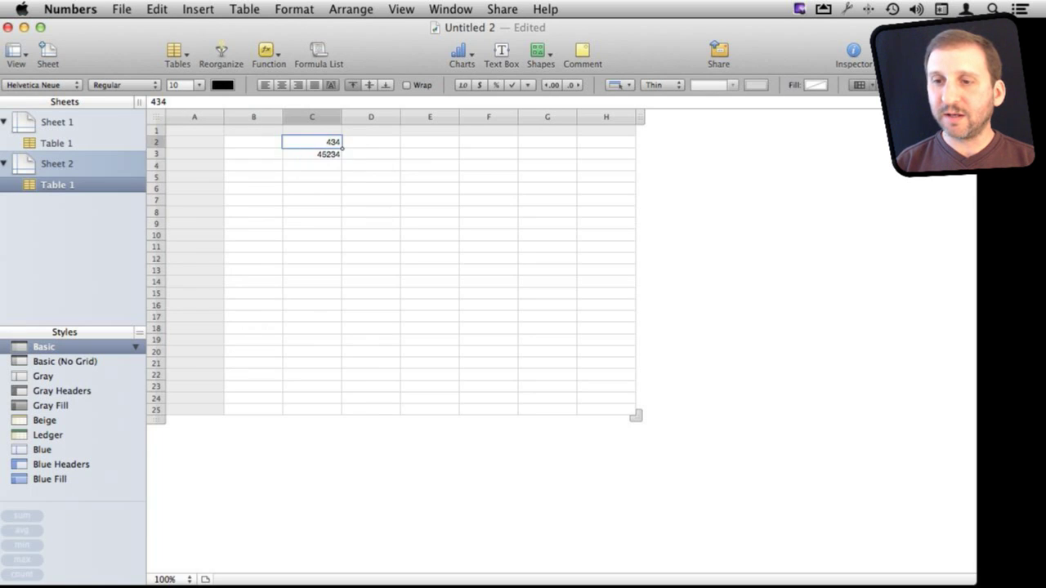
{"action": "key", "text": "shift+Down"}
{"action": "key", "text": "shift+Down"}
{"action": "key", "text": "shift+Down"}
{"action": "key", "text": "shift+Down"}
{"action": "key", "text": "shift+Down"}
{"action": "key", "text": "shift+Down"}
{"action": "key", "text": "shift+Down"}
{"action": "key", "text": "shift+Down"}
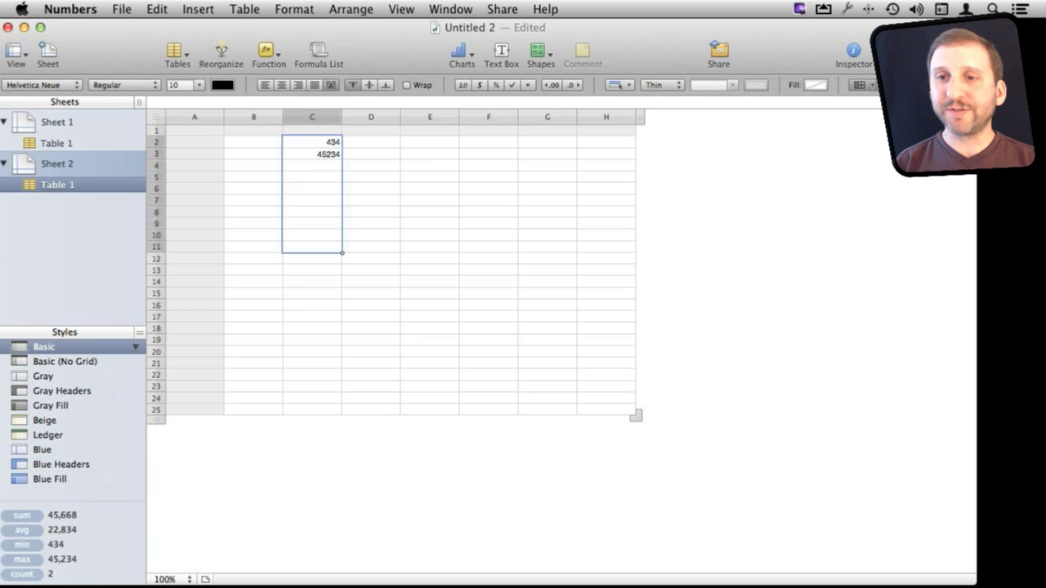
{"action": "key", "text": "shift+Down"}
{"action": "left_click", "coordinate": [184, 9]}
{"action": "mouse_move", "coordinate": [200, 157]}
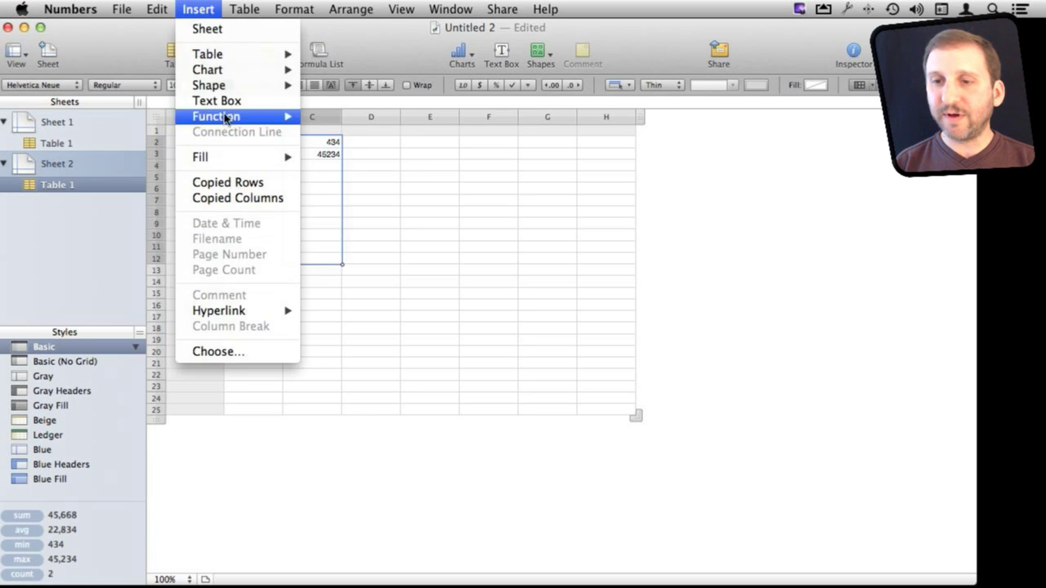
{"action": "left_click", "coordinate": [365, 172]}
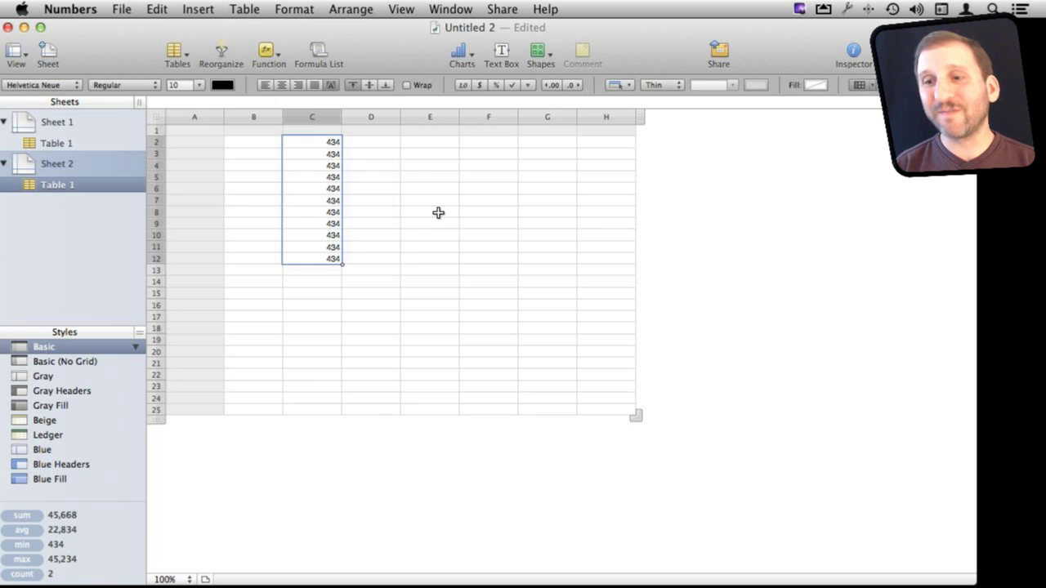
{"action": "key", "text": "super+z"}
- Try filling column C upward from the bottom cell, then undo
{"action": "left_click", "coordinate": [198, 9]}
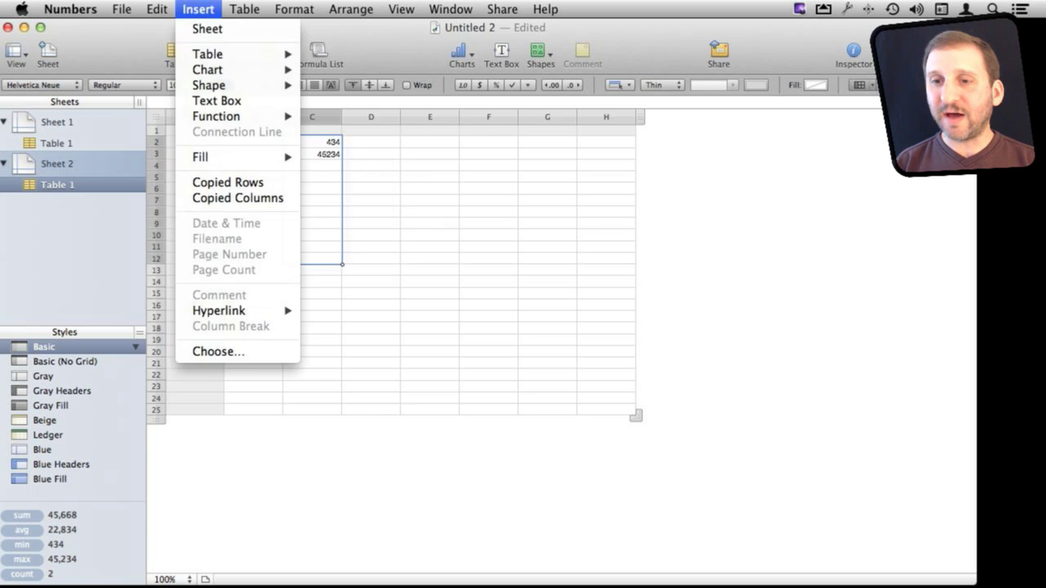
{"action": "mouse_move", "coordinate": [237, 157]}
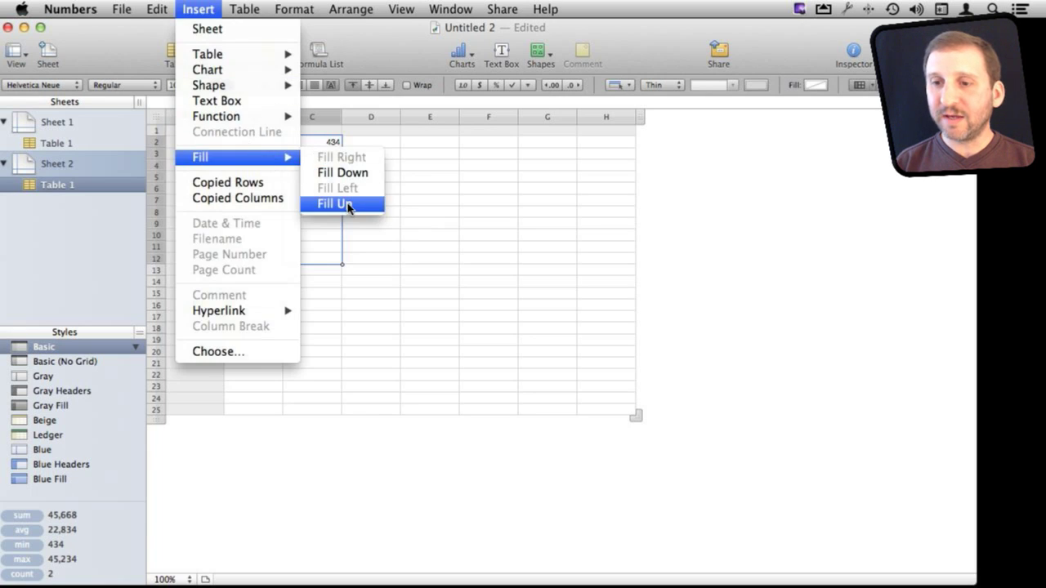
{"action": "left_click", "coordinate": [336, 205]}
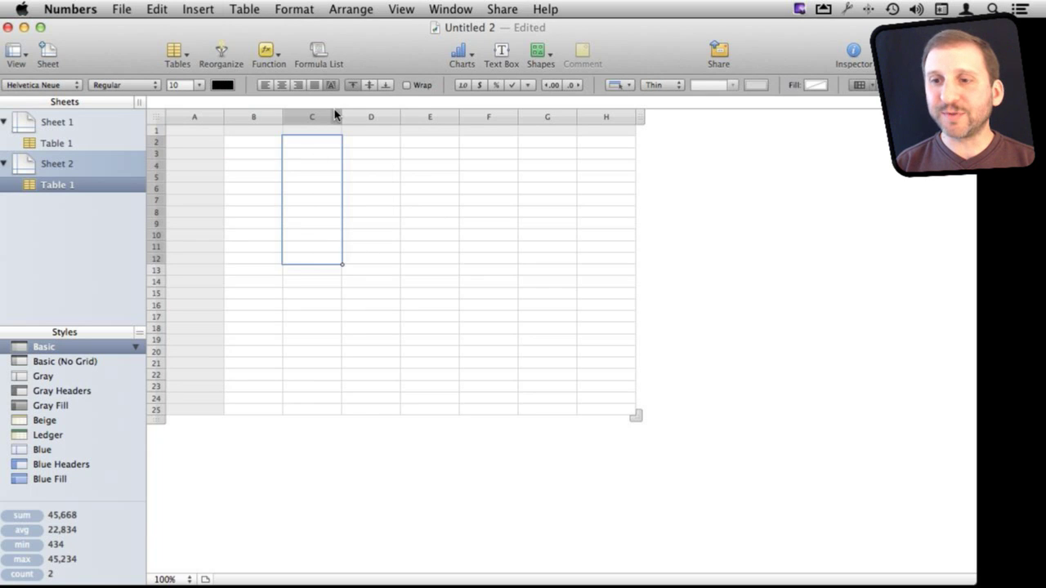
{"action": "key", "text": "super+z"}
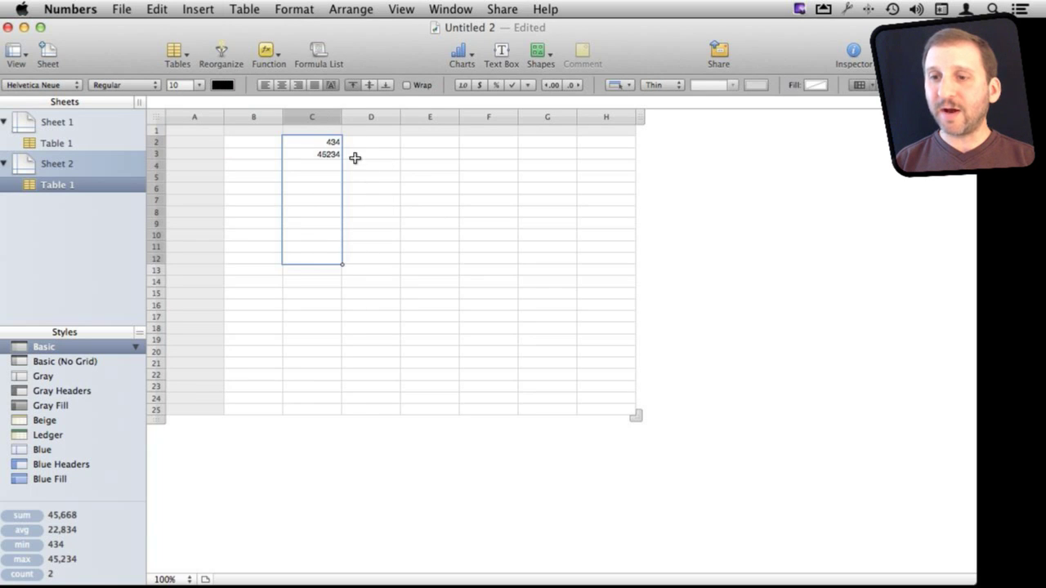
- Fill 45234 right across row 3 to column G, then undo
{"action": "left_click", "coordinate": [355, 158]}
{"action": "left_click", "coordinate": [561, 156], "text": "shift"}
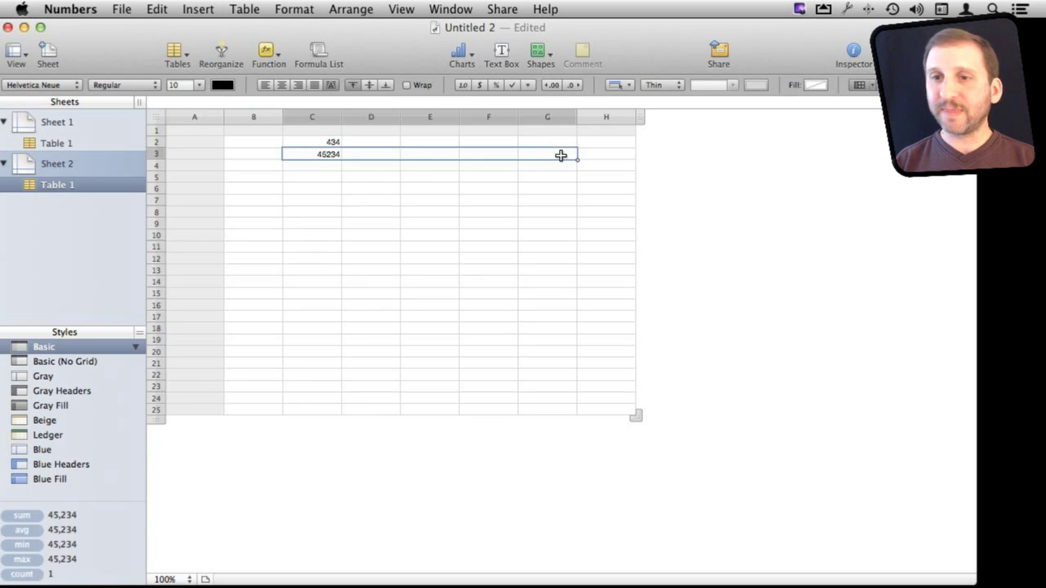
{"action": "left_click", "coordinate": [198, 8]}
{"action": "mouse_move", "coordinate": [200, 157]}
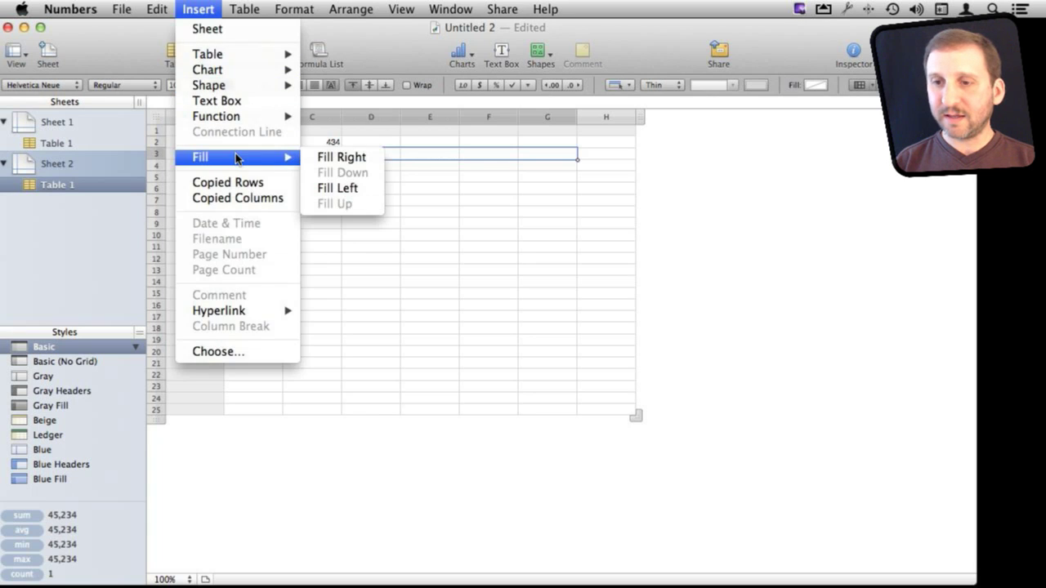
{"action": "left_click", "coordinate": [341, 162]}
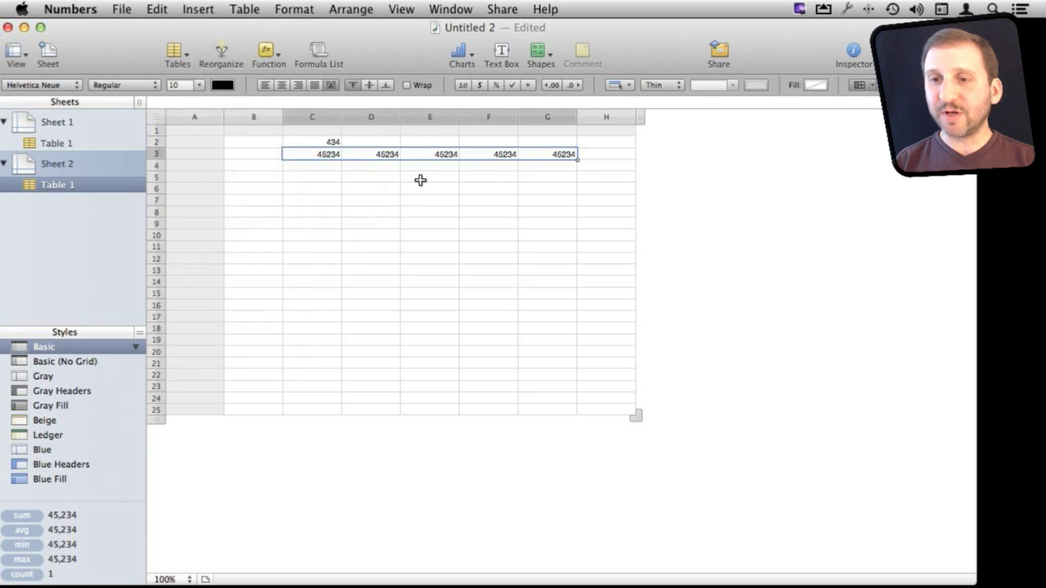
{"action": "key", "text": "super+z"}
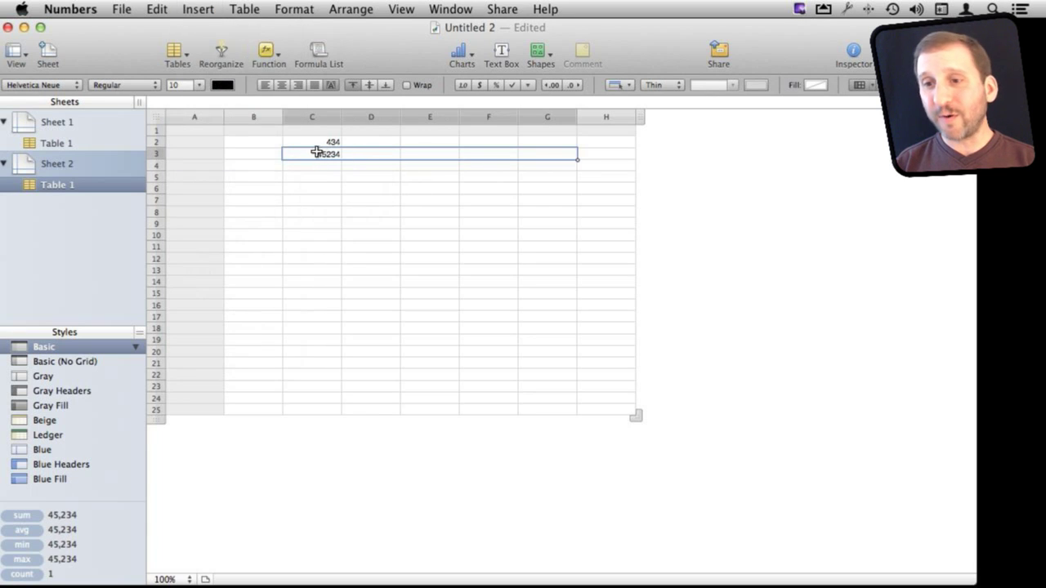
- Delete 434 from C2 and 45234 from C3
{"action": "left_click", "coordinate": [318, 143]}
{"action": "key", "text": "Delete"}
{"action": "left_click", "coordinate": [318, 153]}
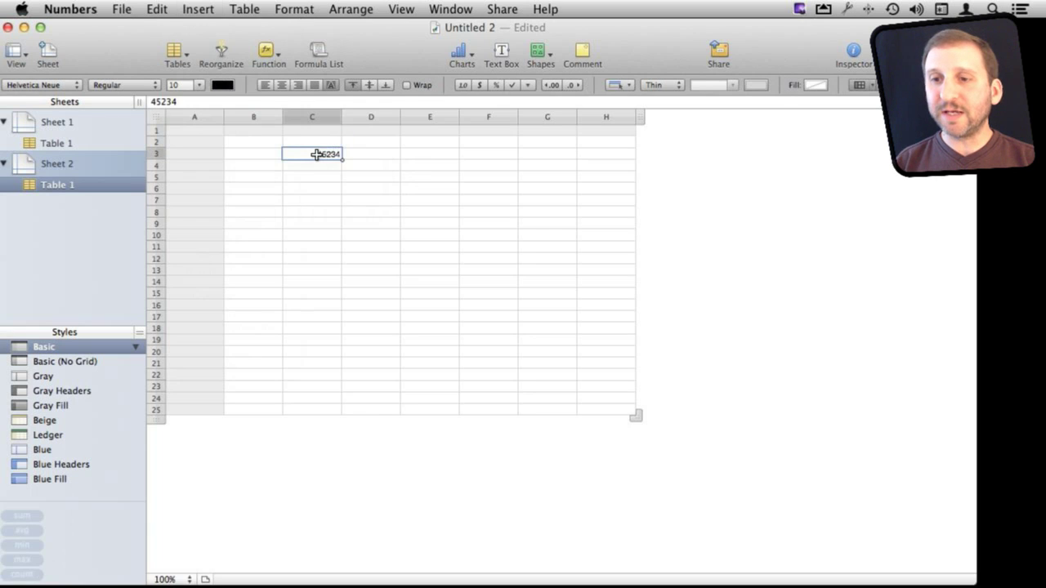
{"action": "key", "text": "Delete"}
{"action": "left_click", "coordinate": [370, 144]}
{"action": "type", "text": "="}
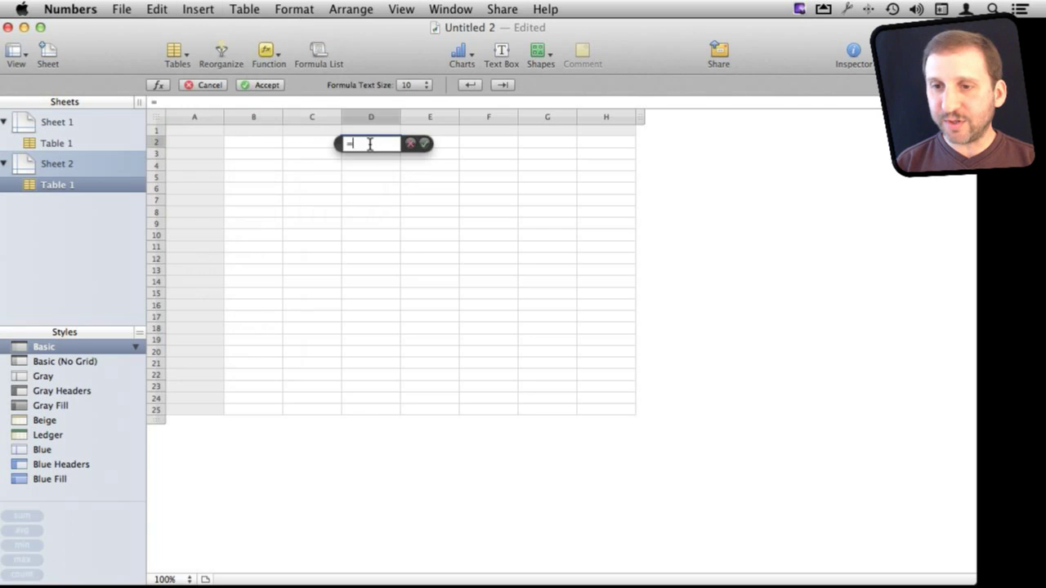
{"action": "left_click", "coordinate": [255, 146]}
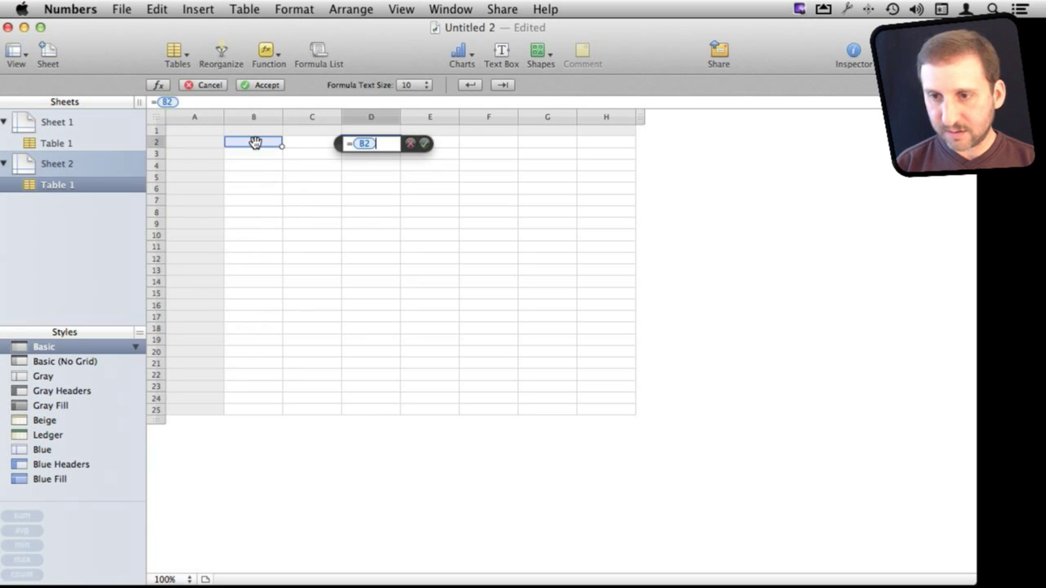
{"action": "left_click", "coordinate": [318, 153]}
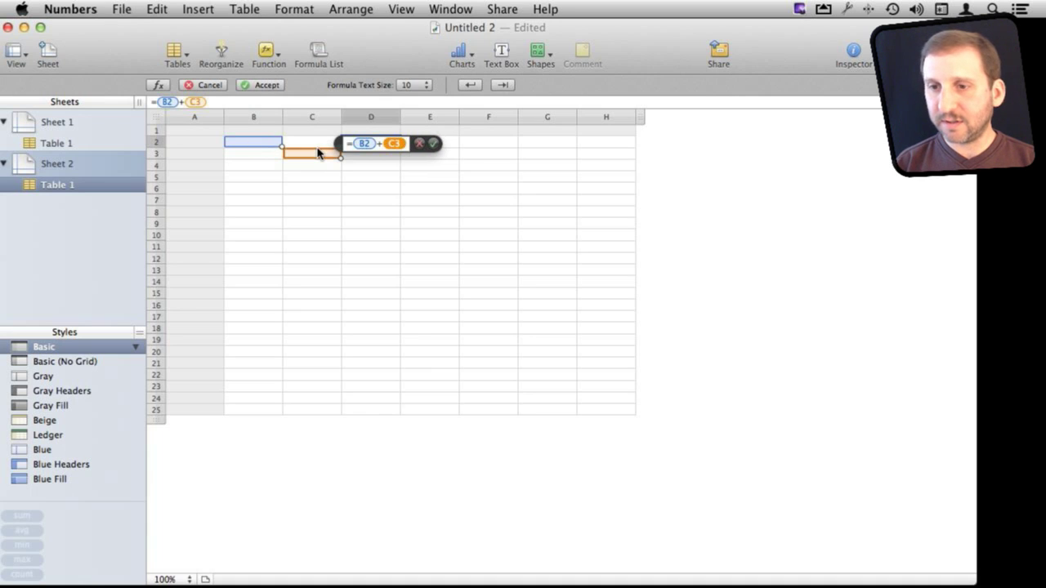
{"action": "key", "text": "BackSpace"}
{"action": "left_click", "coordinate": [329, 145]}
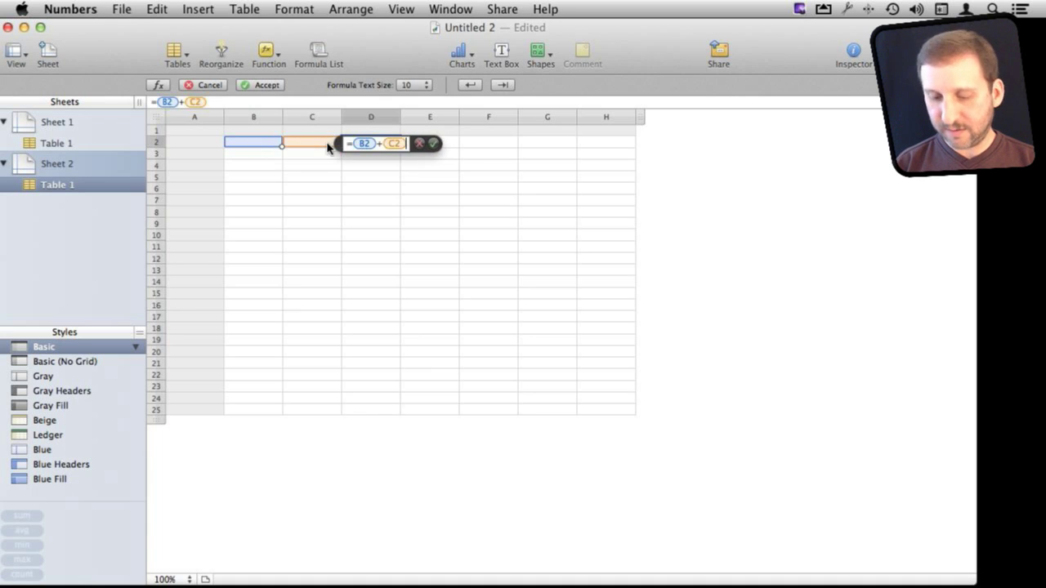
{"action": "key", "text": "Return"}
{"action": "left_click", "coordinate": [383, 142]}
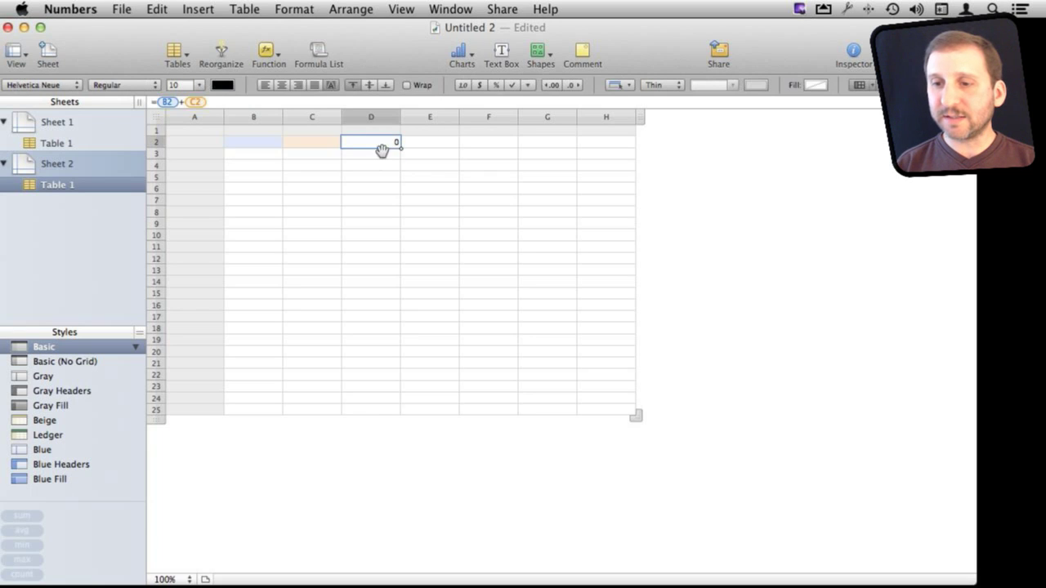
{"action": "left_click", "coordinate": [381, 318], "text": "shift"}
{"action": "left_click", "coordinate": [198, 9]}
{"action": "mouse_move", "coordinate": [200, 157]}
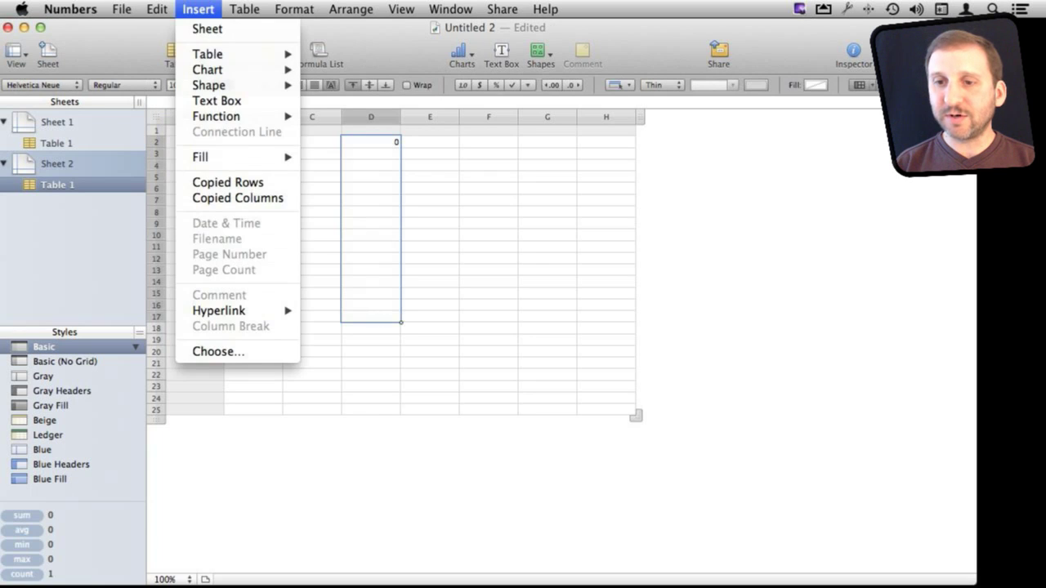
{"action": "left_click", "coordinate": [329, 177]}
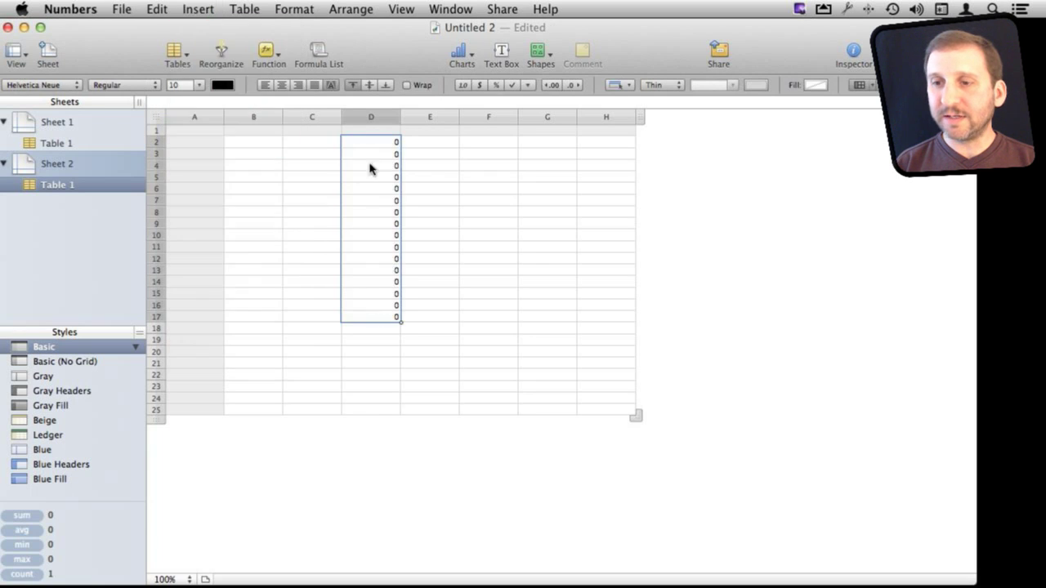
{"action": "left_click", "coordinate": [389, 152]}
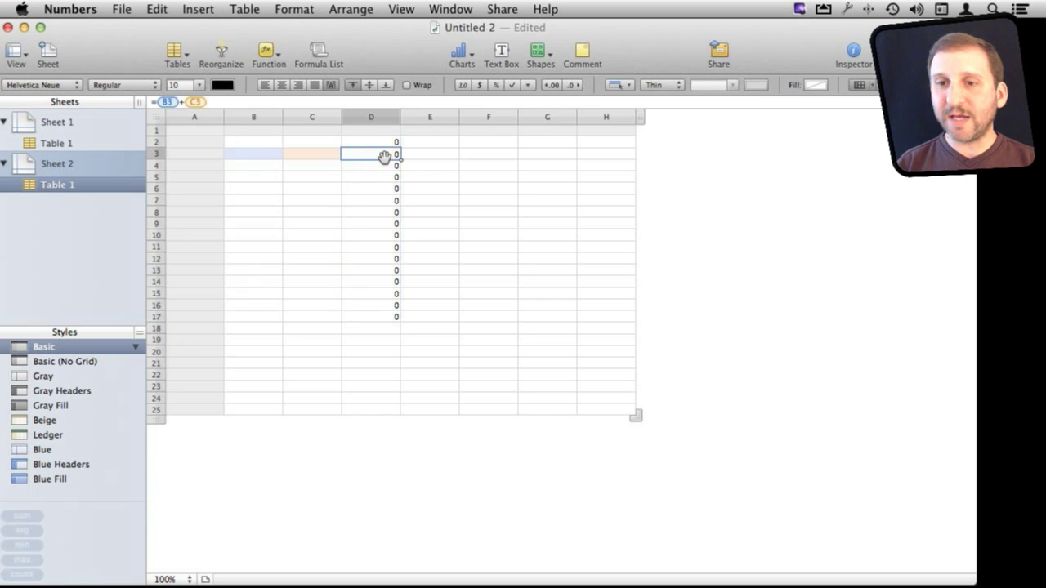
{"action": "left_click", "coordinate": [385, 165]}
{"action": "key", "text": "Down"}
{"action": "key", "text": "Up"}
{"action": "key", "text": "Up"}
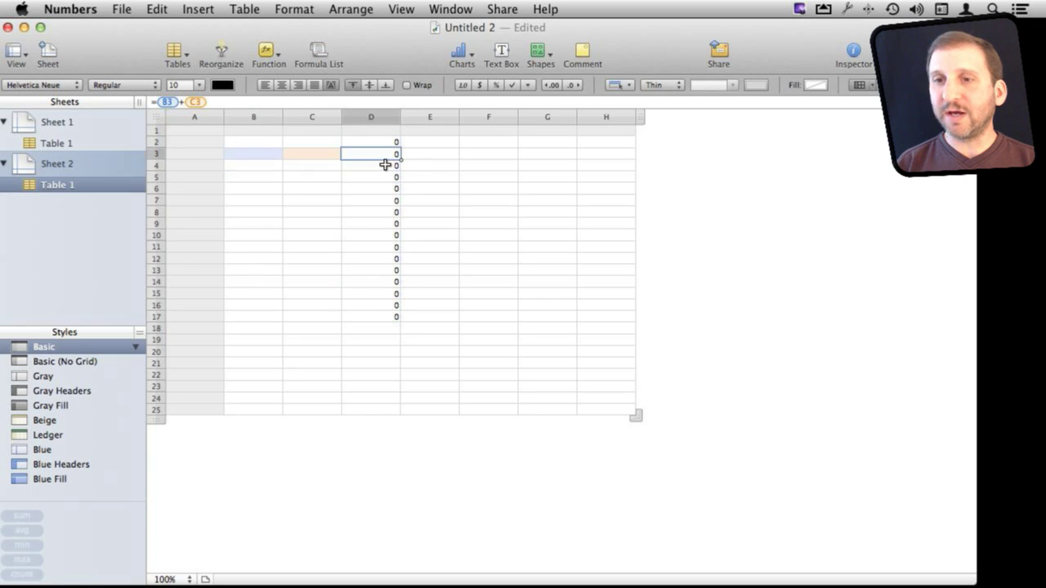
{"action": "key", "text": "Up"}
{"action": "left_click", "coordinate": [197, 9]}
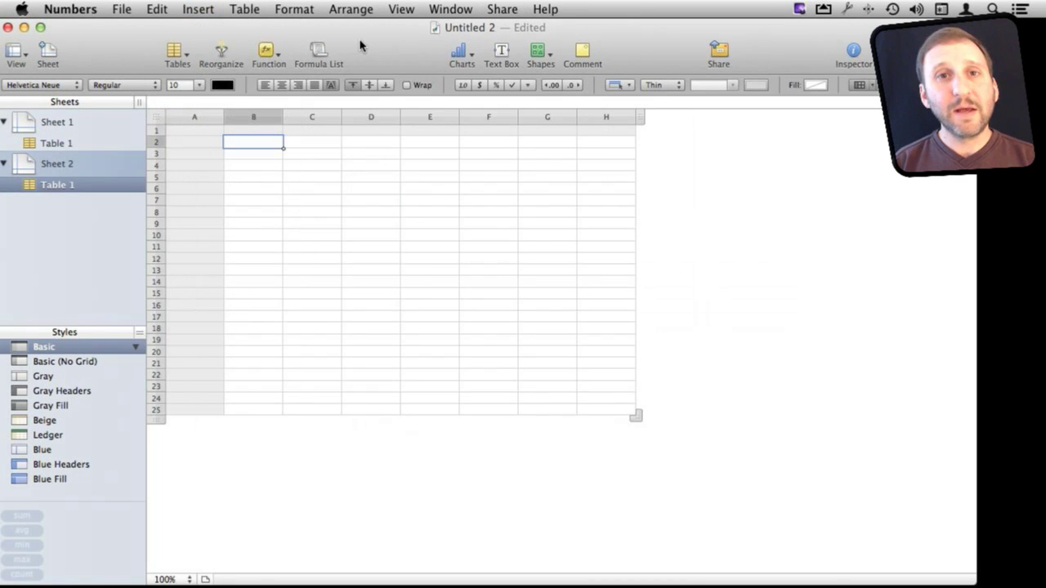
{"action": "left_click", "coordinate": [206, 141]}
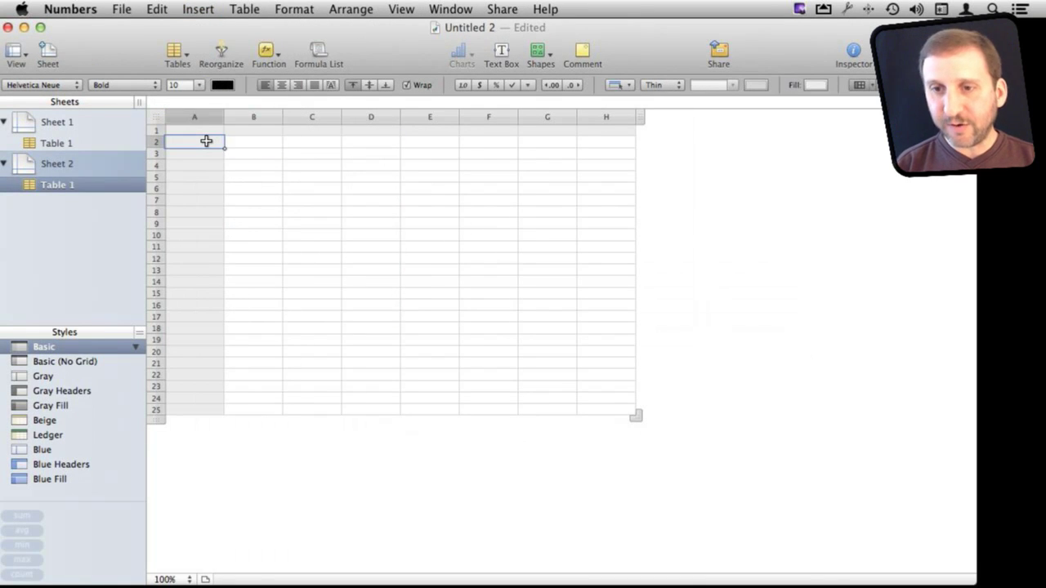
{"action": "type", "text": "Jan"}
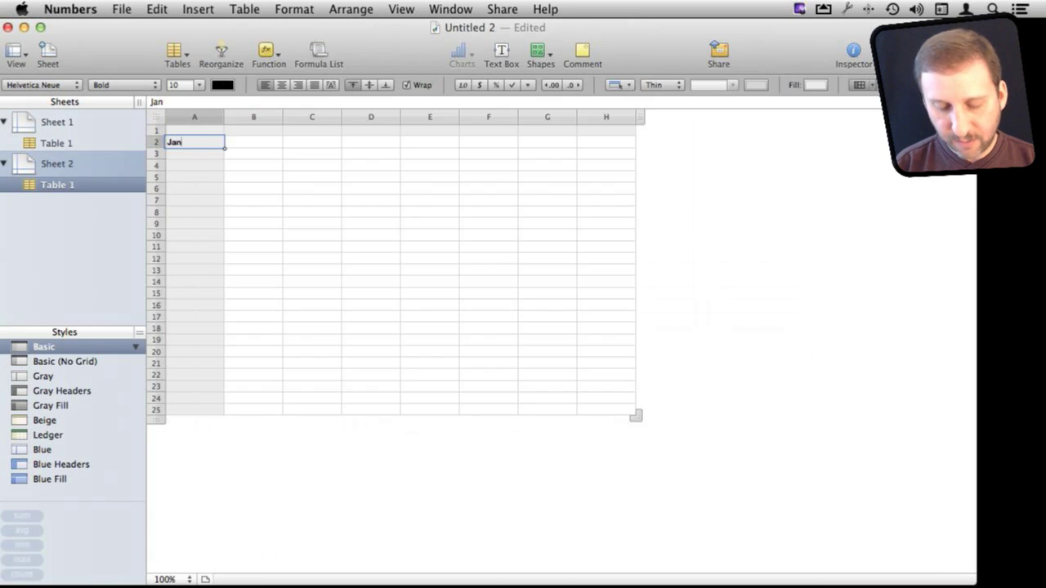
{"action": "type", "text": "uary"}
{"action": "key", "text": "Return"}
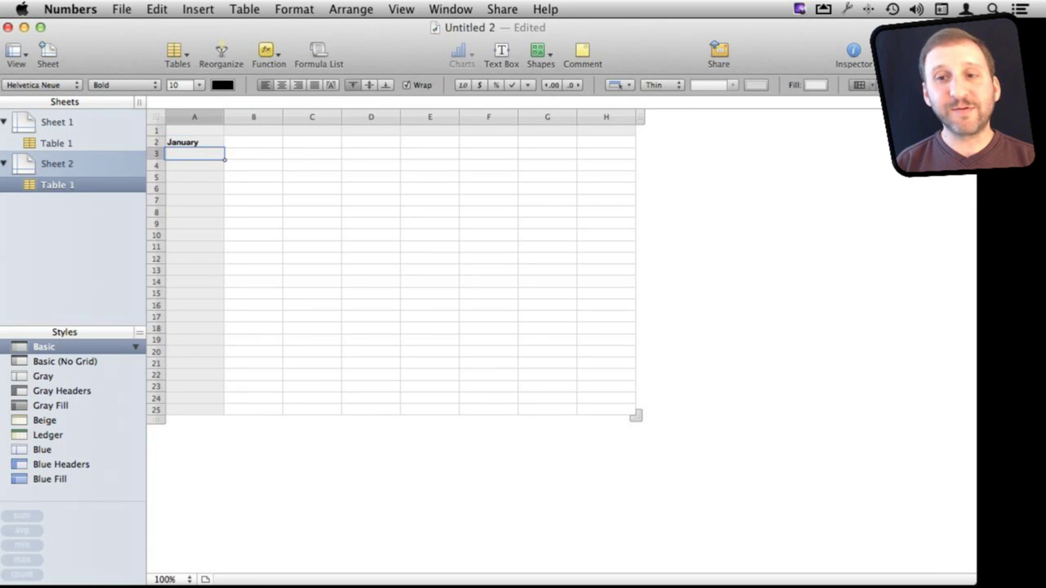
{"action": "key", "text": "Up"}
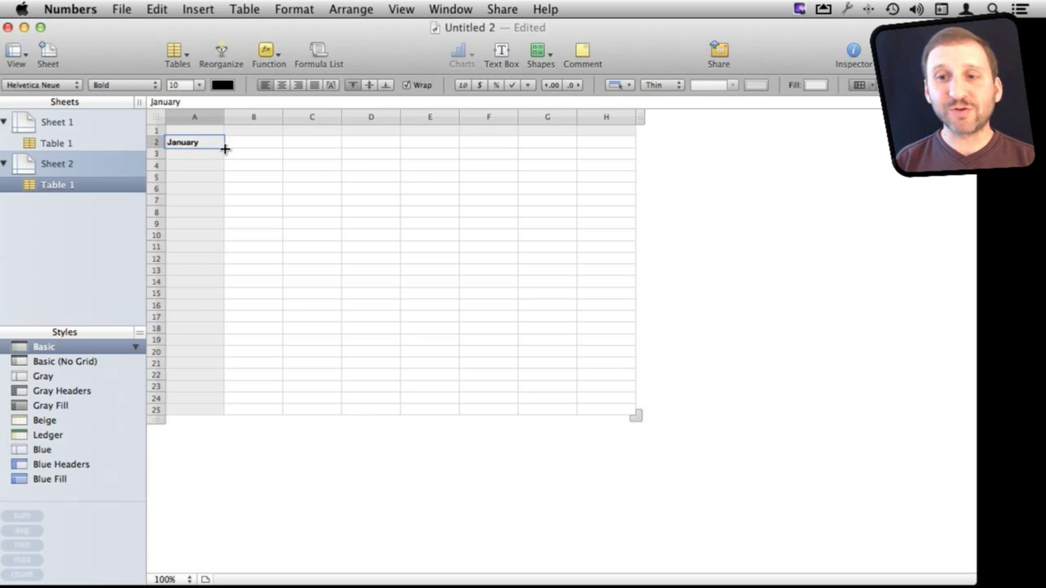
{"action": "mouse_move", "coordinate": [225, 149]}
{"action": "left_mouse_down"}
{"action": "mouse_move", "coordinate": [207, 366]}
{"action": "mouse_move", "coordinate": [210, 247]}
{"action": "mouse_move", "coordinate": [213, 306]}
{"action": "mouse_move", "coordinate": [203, 302]}
{"action": "mouse_move", "coordinate": [190, 180]}
{"action": "mouse_move", "coordinate": [205, 131]}
{"action": "left_mouse_up"}
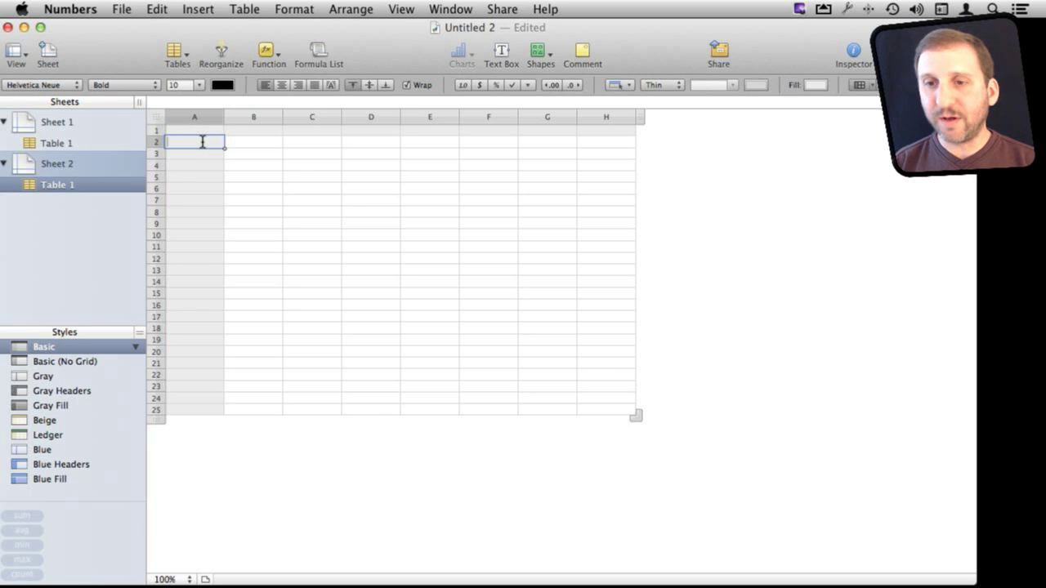
{"action": "type", "text": "1"}
{"action": "key", "text": "Return"}
{"action": "type", "text": "2"}
{"action": "key", "text": "Return"}
{"action": "type", "text": "3"}
{"action": "key", "text": "Return"}
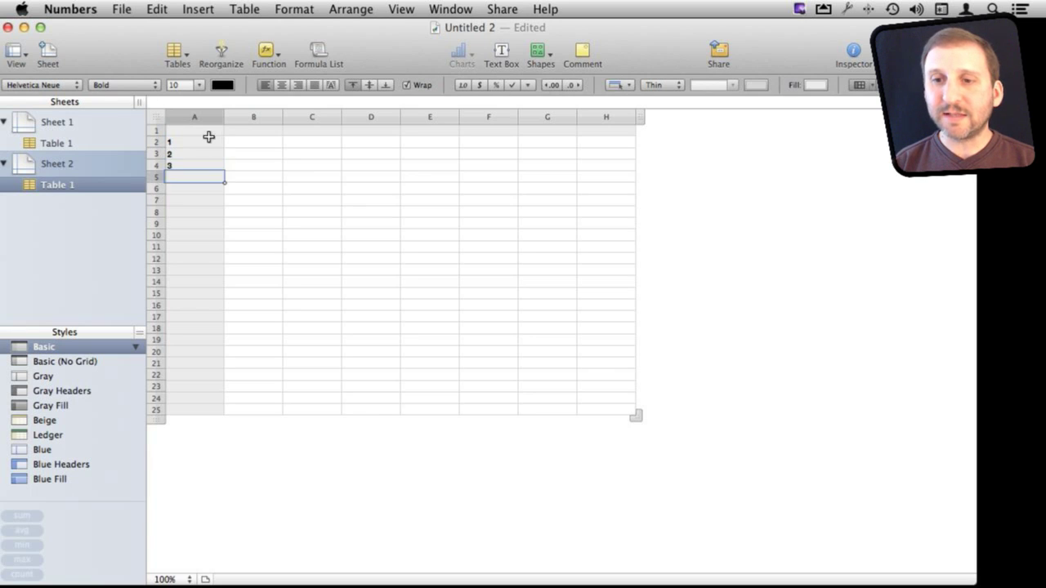
{"action": "left_click_drag", "start_coordinate": [192, 142], "coordinate": [231, 171]}
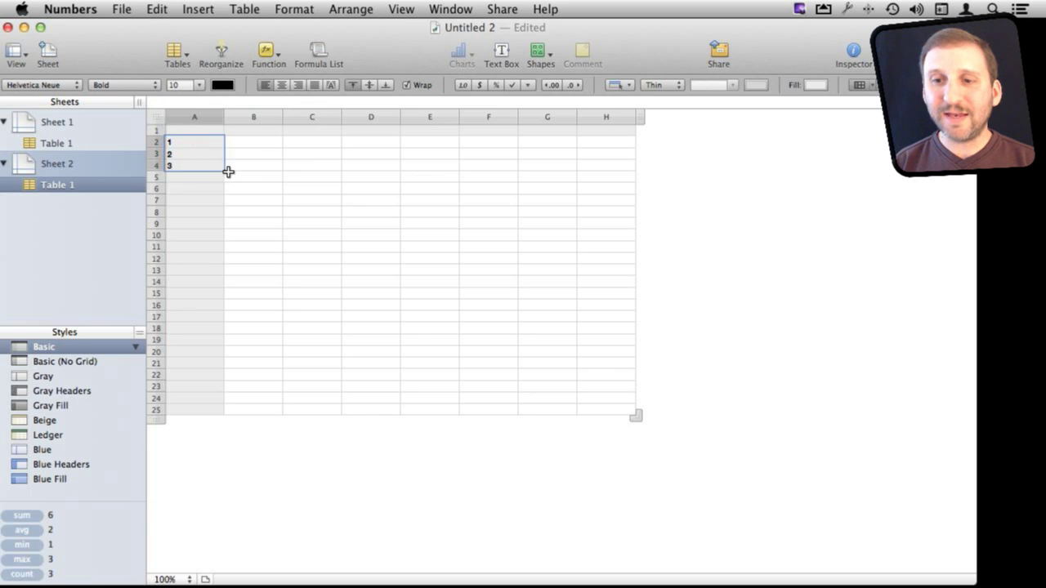
{"action": "left_click_drag", "start_coordinate": [223, 171], "coordinate": [212, 359]}
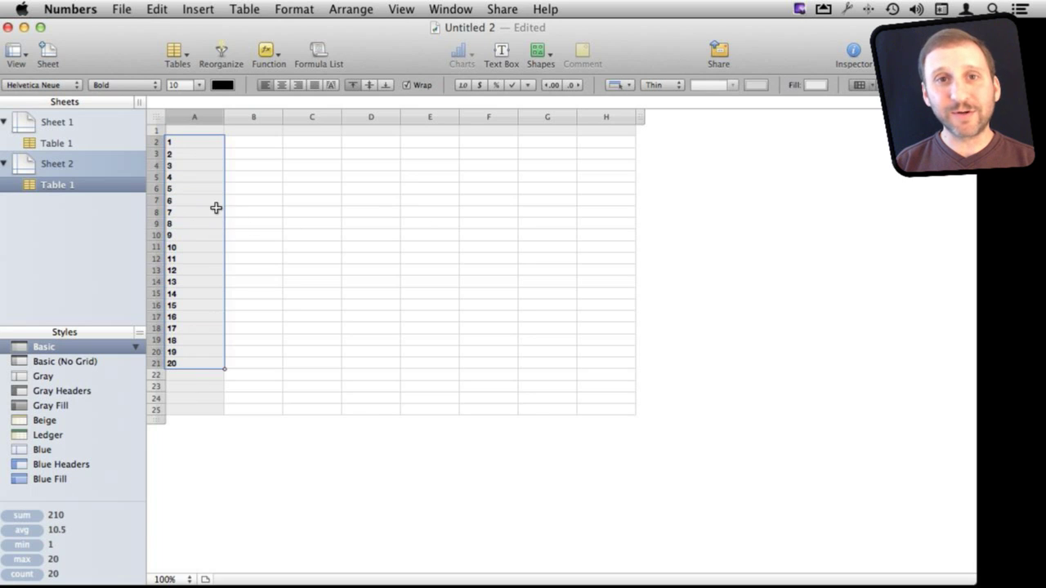
{"action": "key", "text": "ctrl+z"}
{"action": "key", "text": "ctrl+z"}
{"action": "key", "text": "ctrl+z"}
{"action": "left_click", "coordinate": [192, 146]}
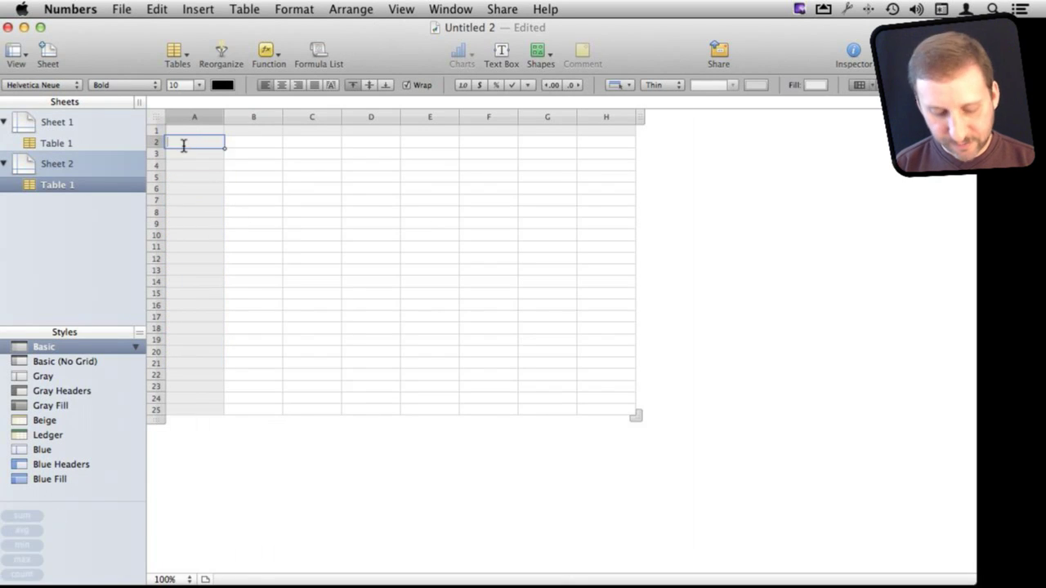
{"action": "type", "text": "A"}
{"action": "key", "text": "Return"}
{"action": "type", "text": "B"}
{"action": "key", "text": "Return"}
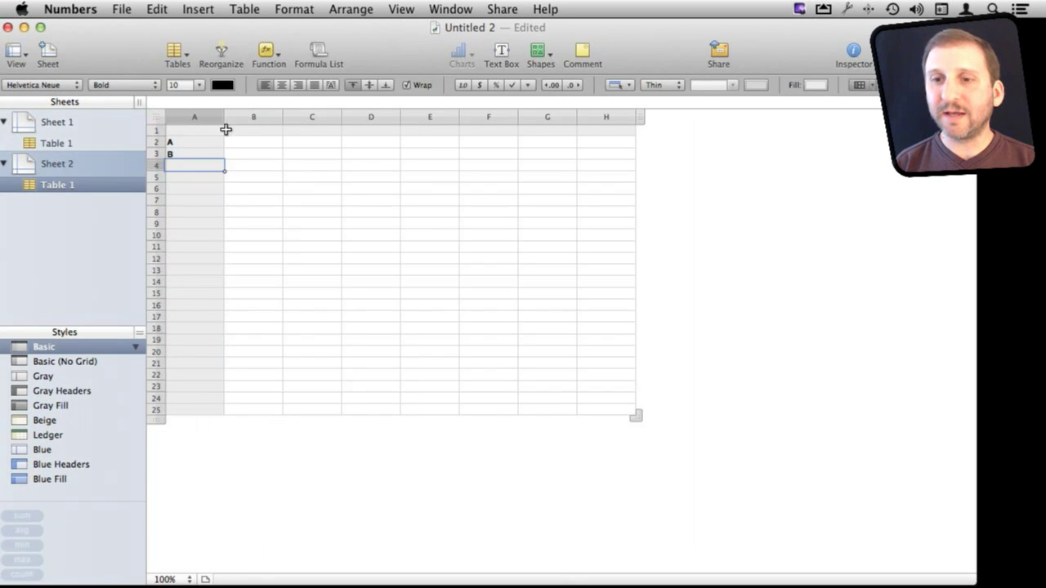
{"action": "left_click", "coordinate": [202, 152]}
{"action": "mouse_move", "coordinate": [204, 143]}
{"action": "left_mouse_down"}
{"action": "mouse_move", "coordinate": [221, 160]}
{"action": "mouse_move", "coordinate": [209, 351]}
{"action": "left_mouse_up"}
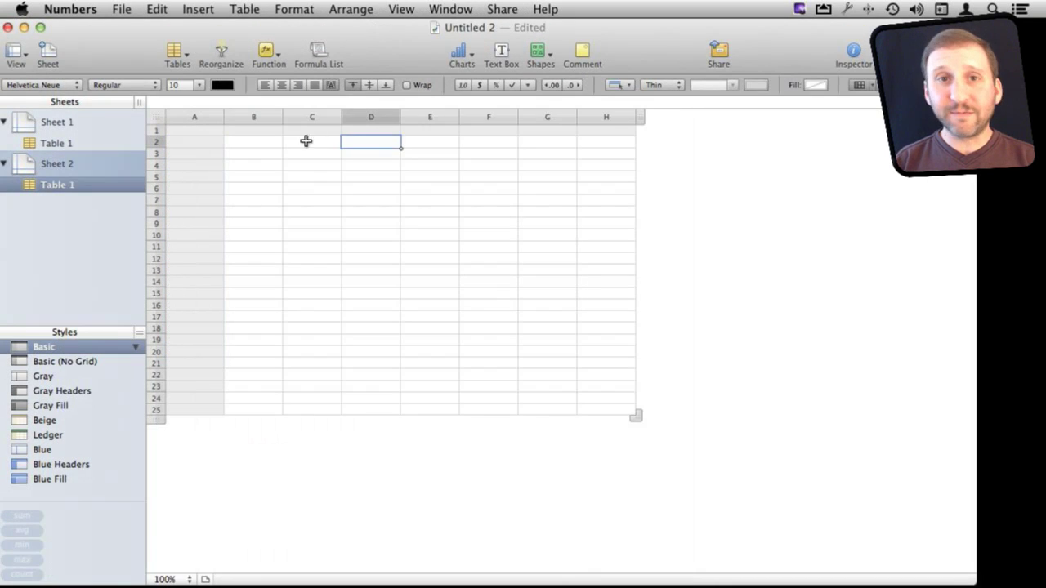
- Enter a formula in D2 adding B2, C2 and G2
{"action": "left_click", "coordinate": [259, 143]}
{"action": "left_click", "coordinate": [359, 143]}
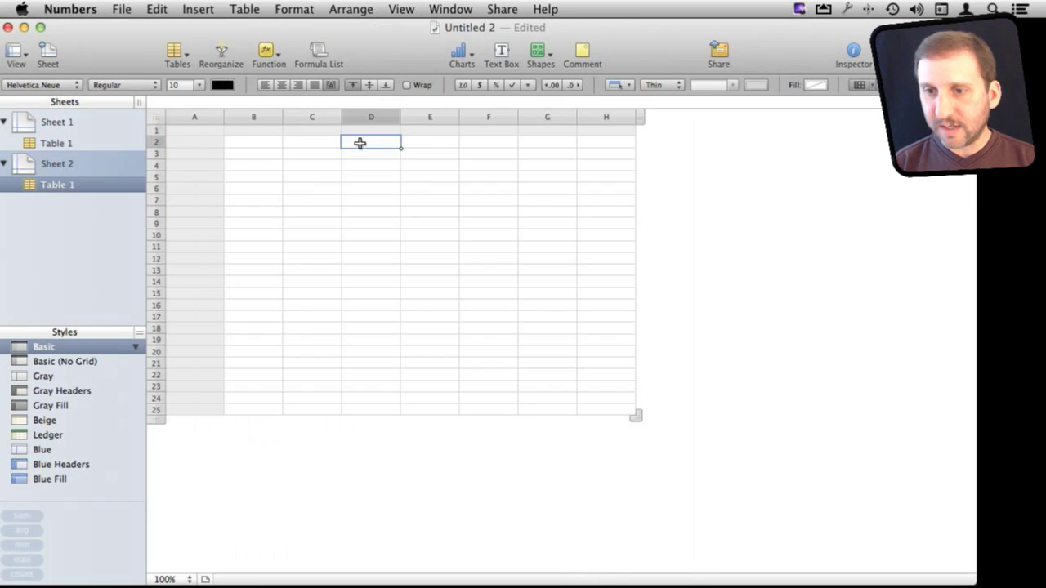
{"action": "type", "text": "="}
{"action": "left_click", "coordinate": [269, 144]}
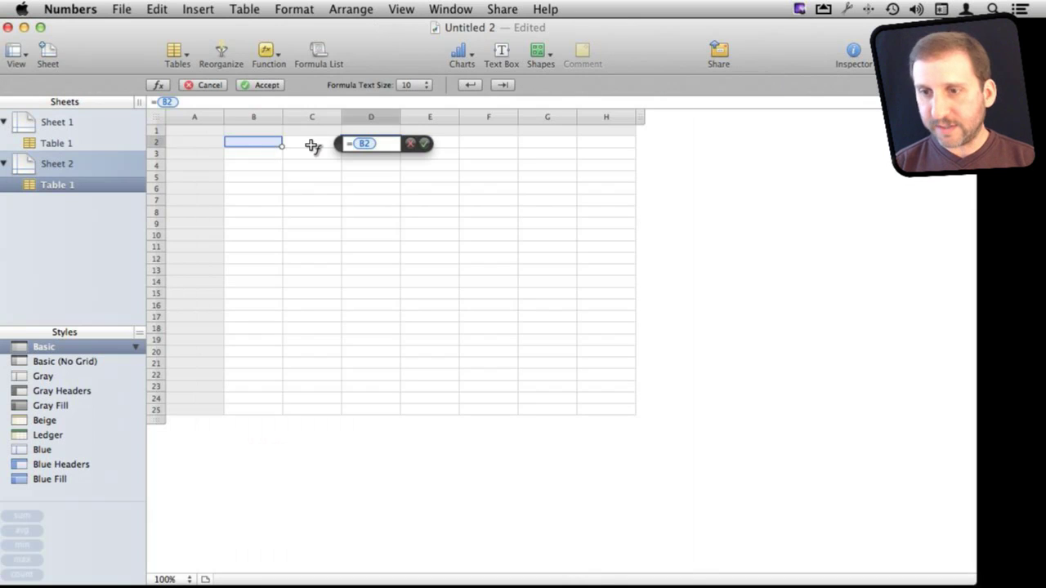
{"action": "type", "text": "+"}
{"action": "left_click", "coordinate": [322, 145]}
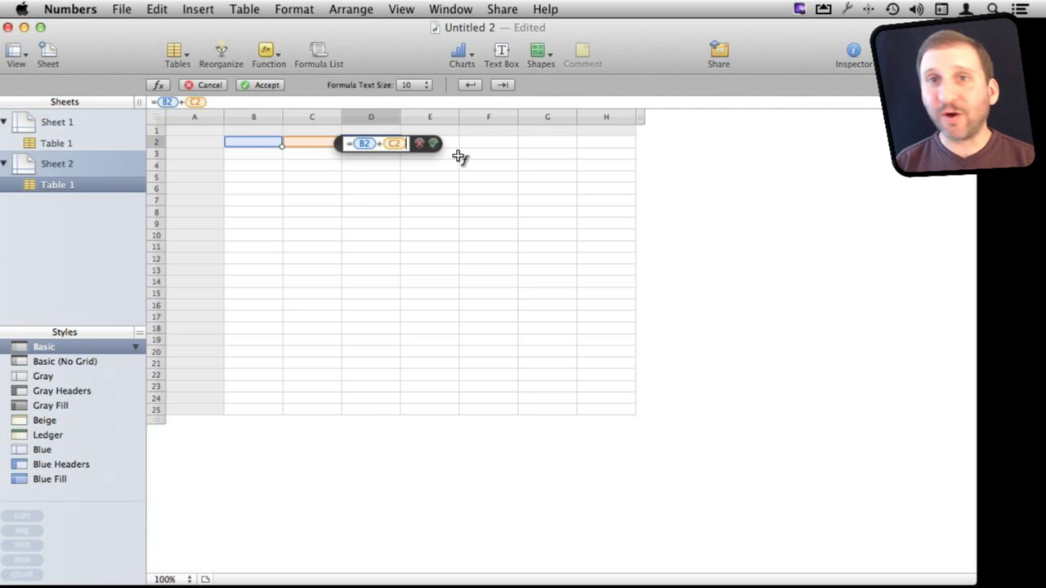
{"action": "left_click", "coordinate": [541, 145]}
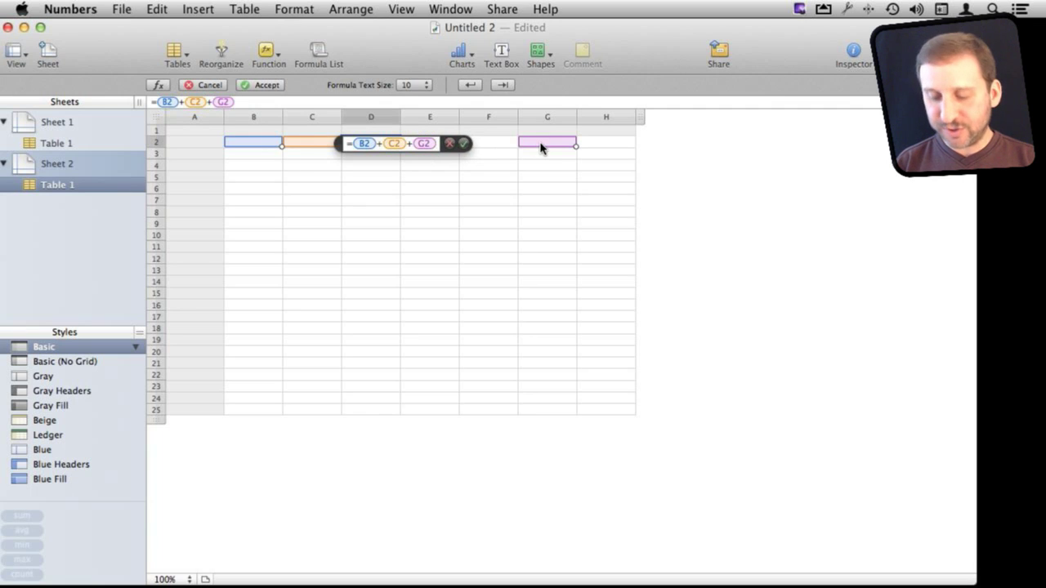
{"action": "key", "text": "Return"}
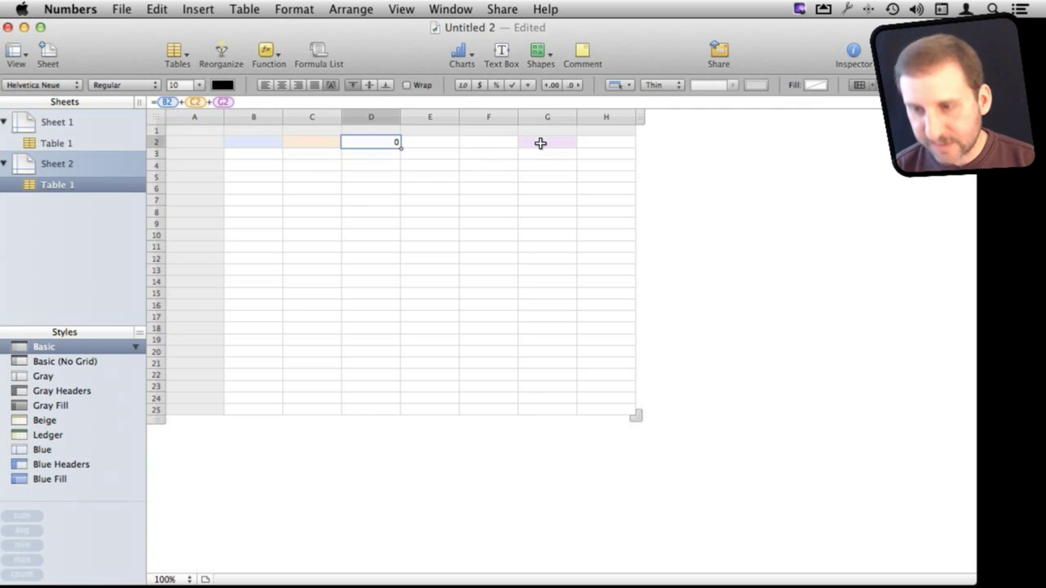
- Copy D2's formula into D3 as a trial
{"action": "key", "text": "super+c"}
{"action": "key", "text": "Down"}
{"action": "key", "text": "super+v"}
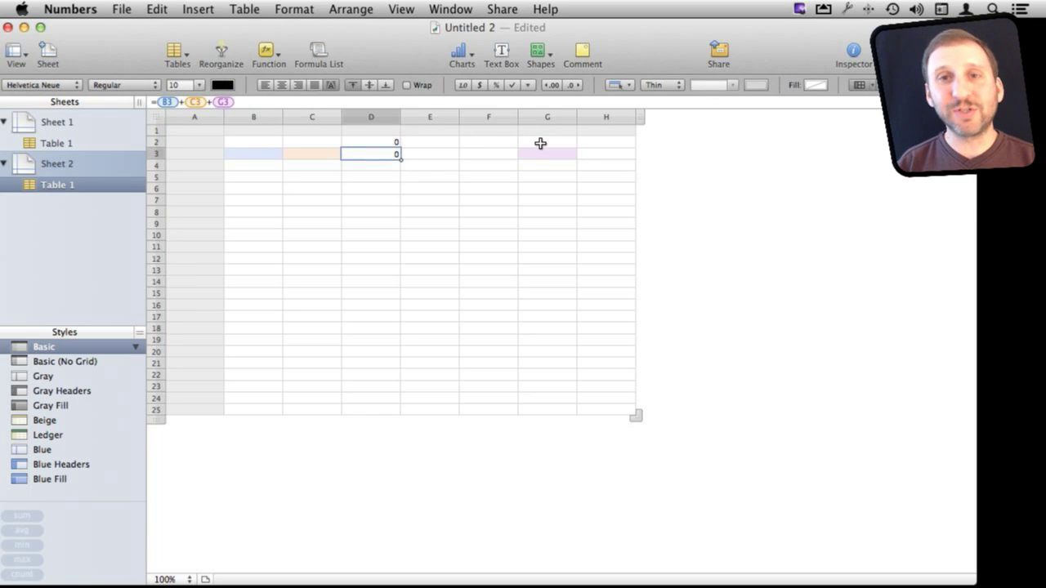
- Enter 1.5 in G2 and clear the trial formula from D3
{"action": "left_click", "coordinate": [552, 145]}
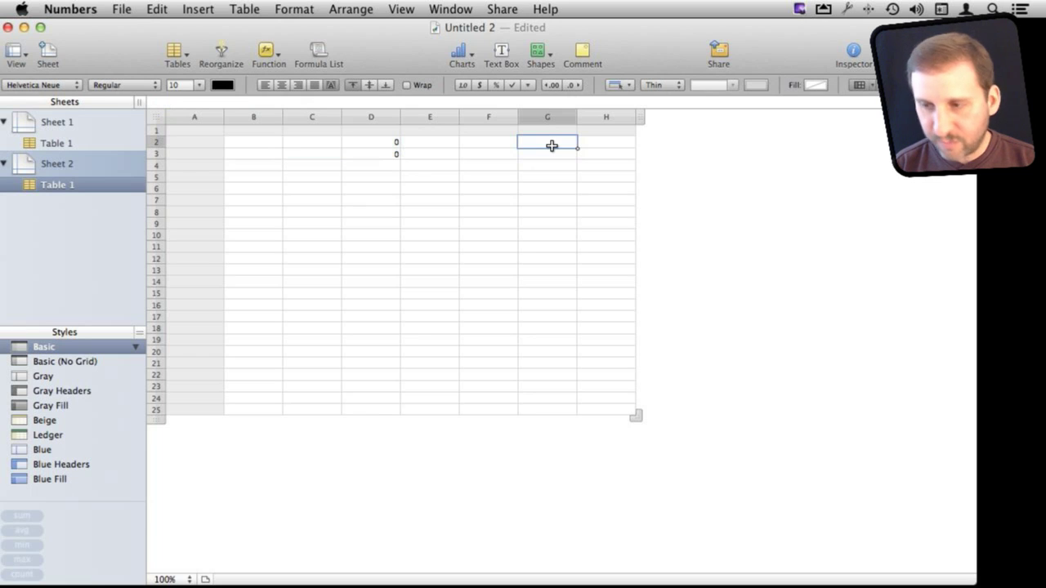
{"action": "type", "text": "1.5"}
{"action": "key", "text": "Return"}
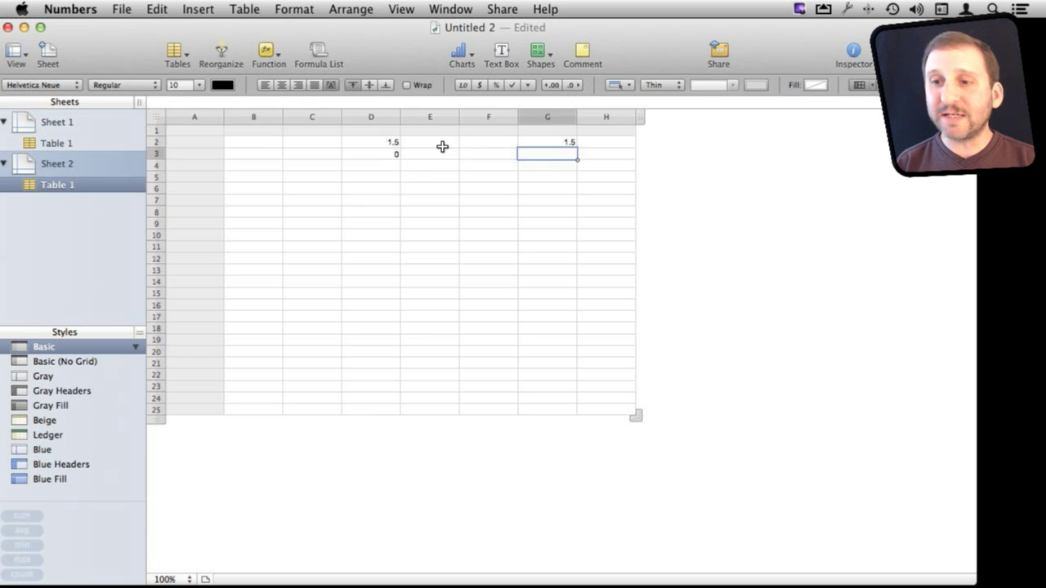
{"action": "left_click", "coordinate": [390, 155]}
{"action": "key", "text": "Delete"}
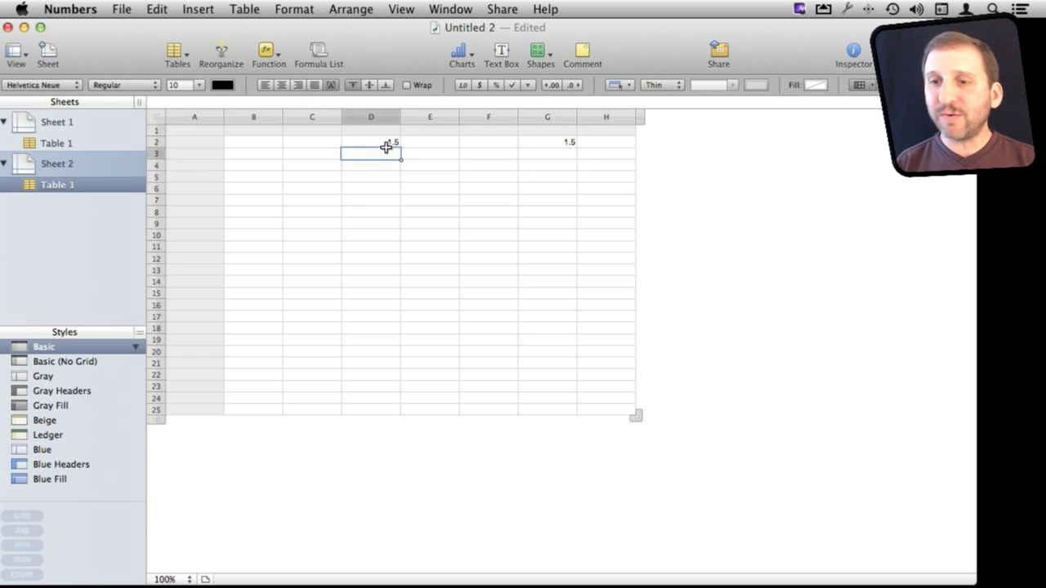
- Make the G2 reference in D2's formula absolute ($G$2) for row and column
{"action": "left_click", "coordinate": [387, 144]}
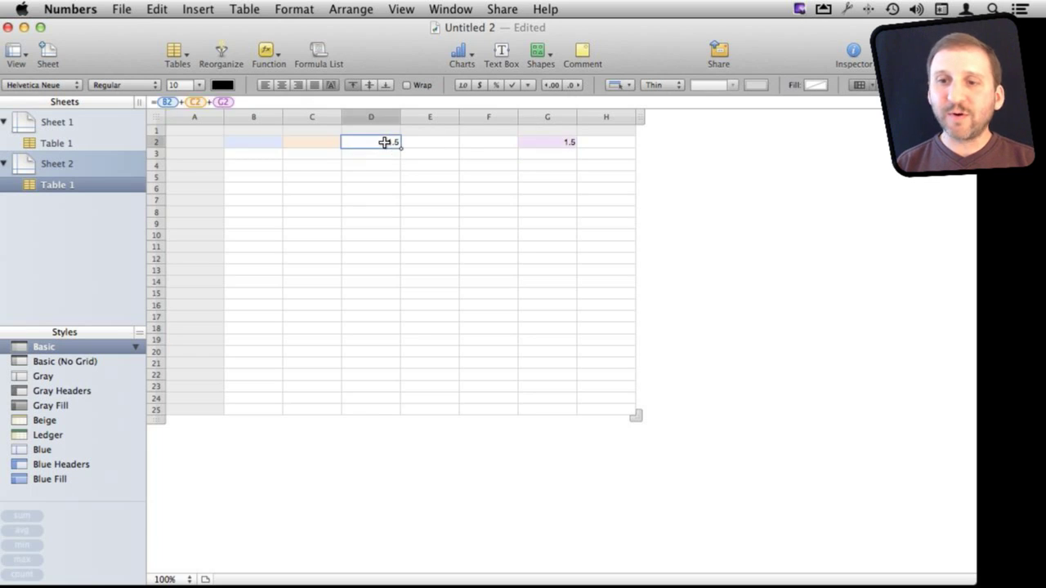
{"action": "left_click", "coordinate": [230, 102]}
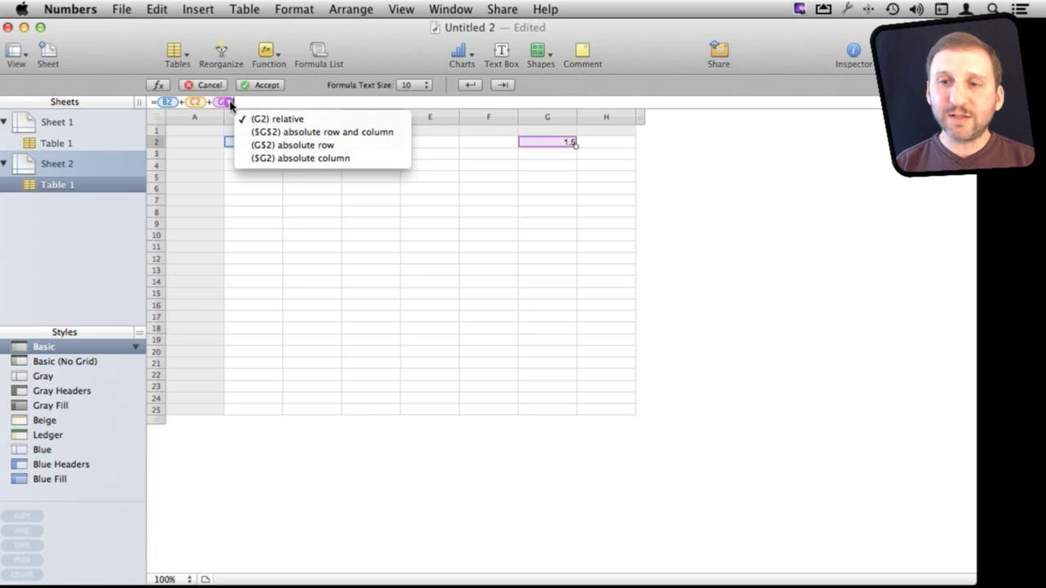
{"action": "left_click", "coordinate": [293, 133]}
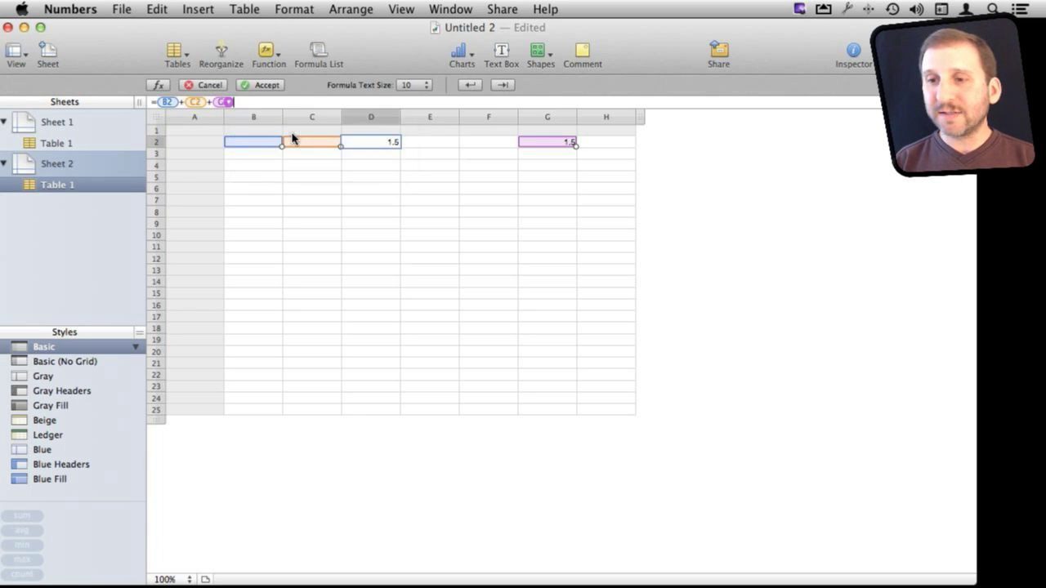
{"action": "key", "text": "Return"}
- Copy D2's formula down into D3 through D11
{"action": "left_click", "coordinate": [373, 142]}
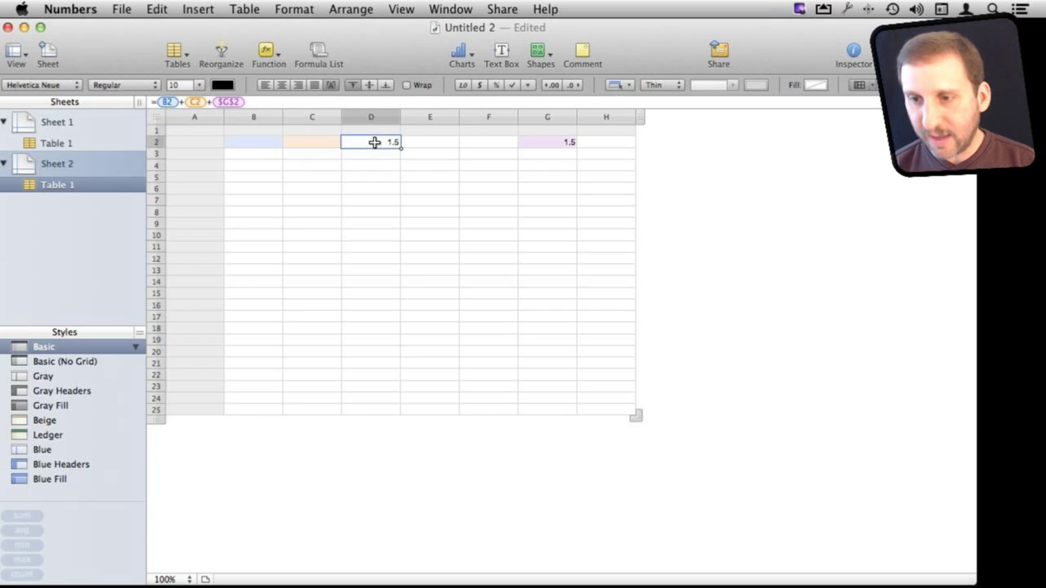
{"action": "key", "text": "super+c"}
{"action": "left_click", "coordinate": [374, 156]}
{"action": "key", "text": "super+v"}
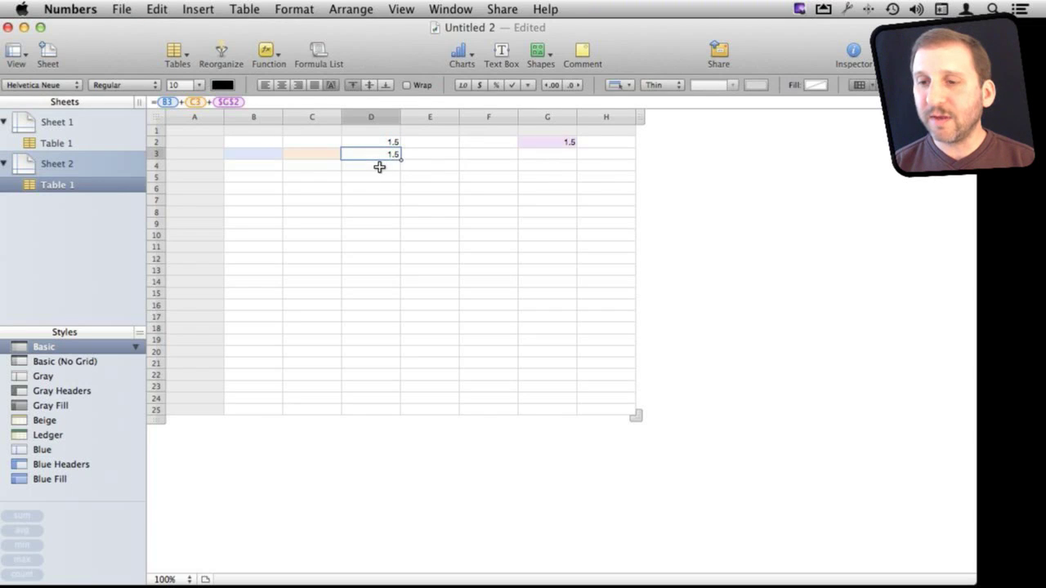
{"action": "left_click", "coordinate": [380, 244], "text": "shift"}
{"action": "key", "text": "super+v"}
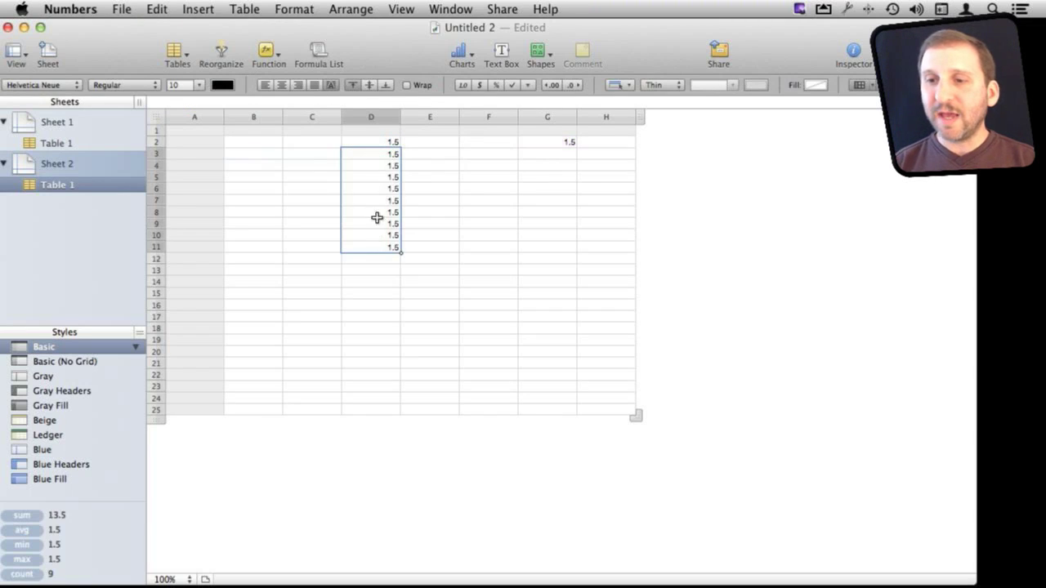
- Enter sample values: B2 4, C2 5, B3 6, C3 3, B4 5, C4 3
{"action": "left_click", "coordinate": [270, 142]}
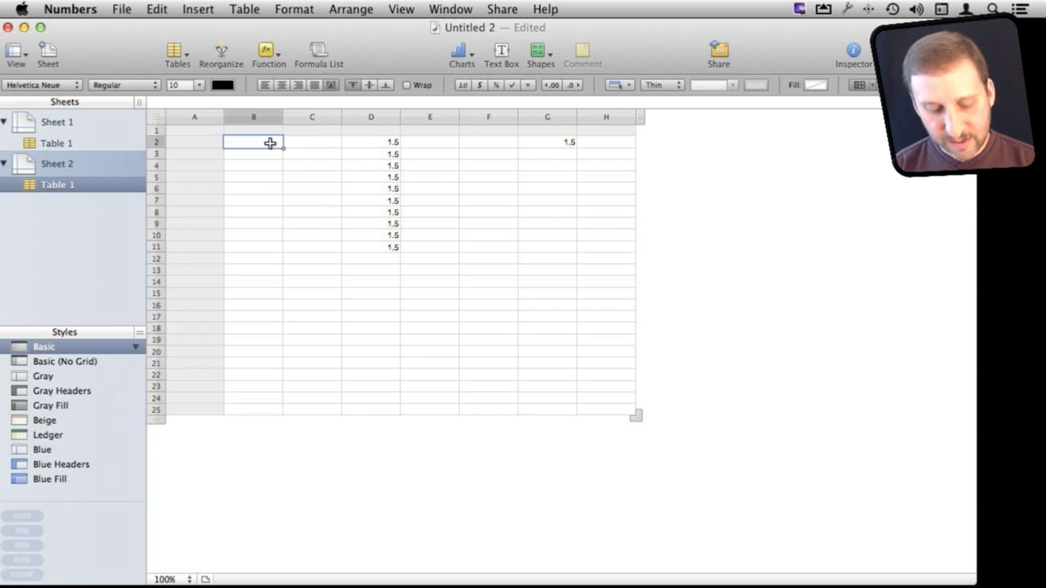
{"action": "left_click", "coordinate": [271, 143]}
{"action": "type", "text": "4"}
{"action": "key", "text": "Return"}
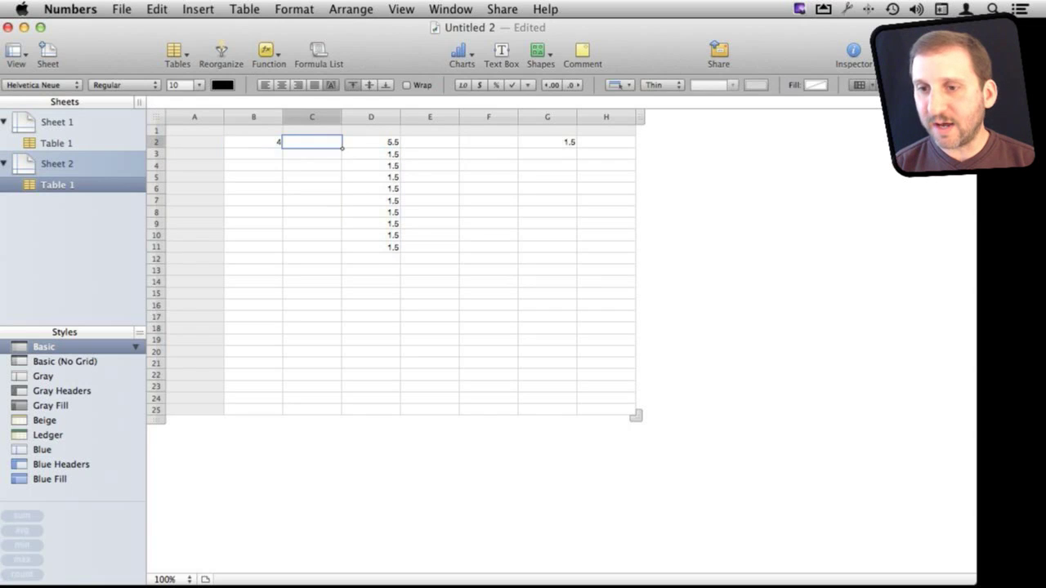
{"action": "type", "text": "5"}
{"action": "key", "text": "Return"}
{"action": "key", "text": "Left"}
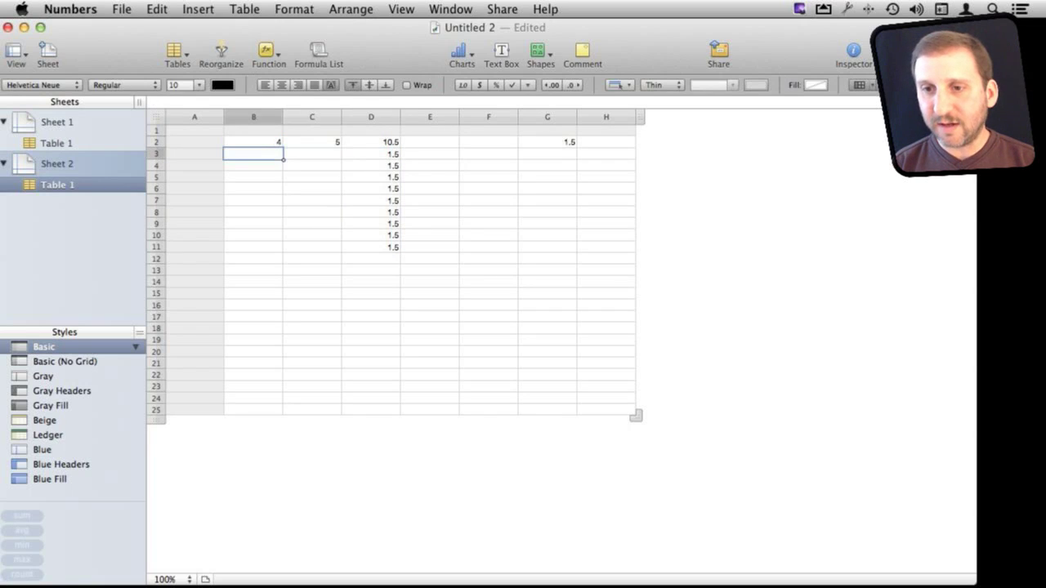
{"action": "type", "text": "6"}
{"action": "key", "text": "Return"}
{"action": "type", "text": "3"}
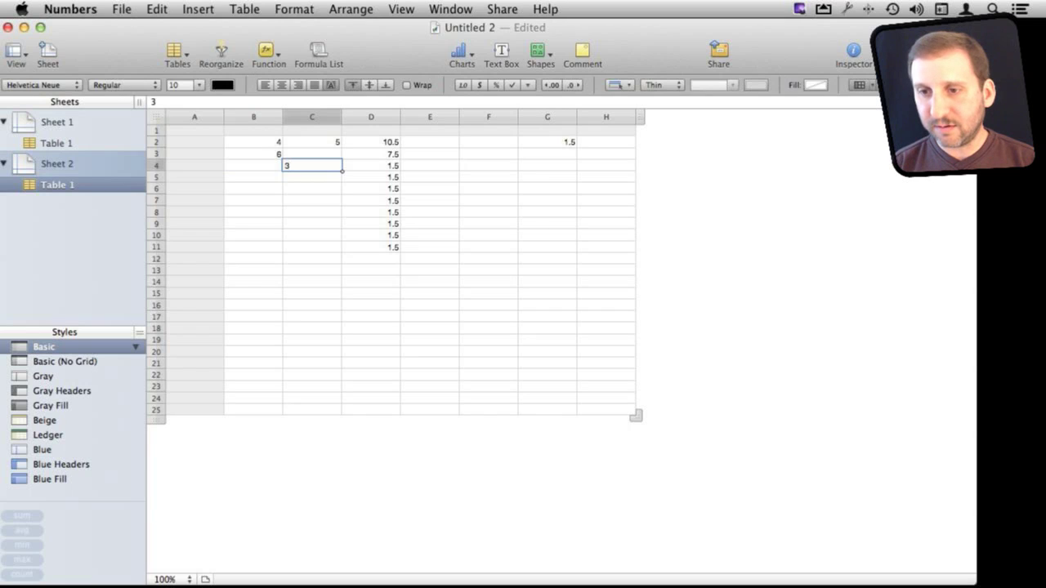
{"action": "key", "text": "Return"}
{"action": "key", "text": "Up"}
{"action": "key", "text": "Up"}
{"action": "type", "text": "3"}
{"action": "key", "text": "Return"}
{"action": "key", "text": "Left"}
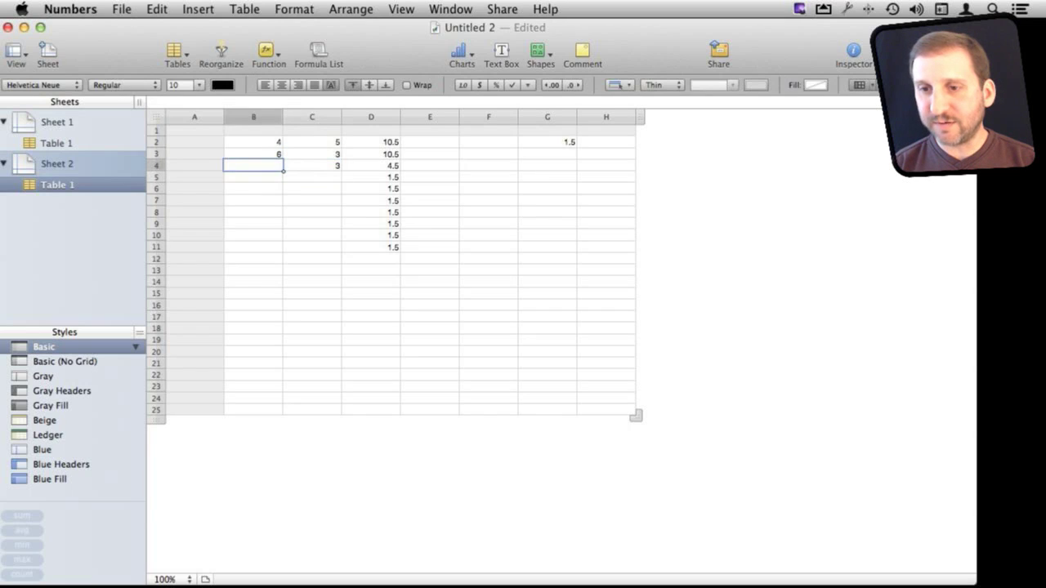
{"action": "type", "text": "5"}
{"action": "key", "text": "Return"}
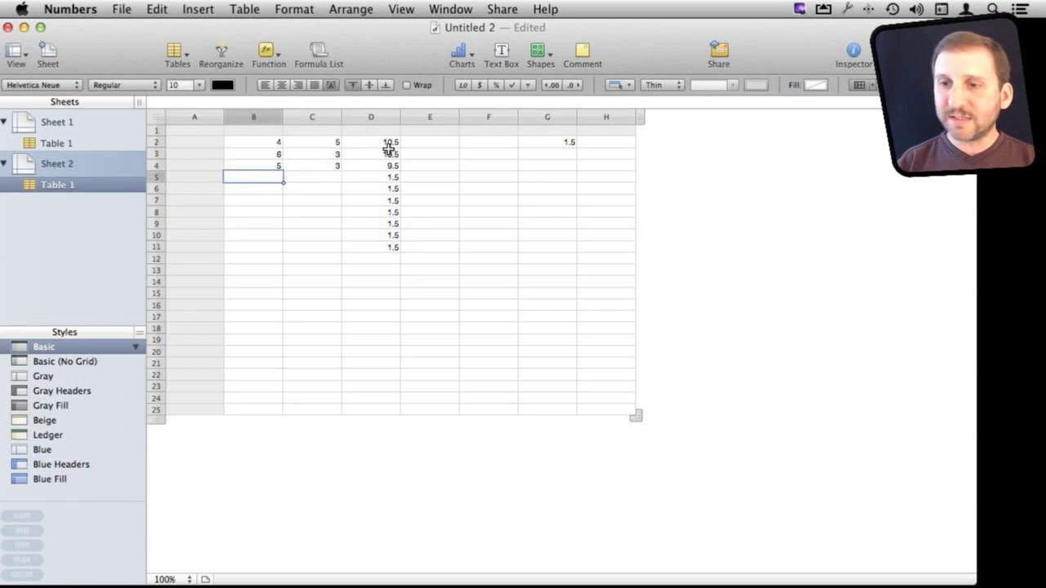
- Check the D2, D3, D4 and D6 formulas still reference $G$2
{"action": "left_click", "coordinate": [387, 144]}
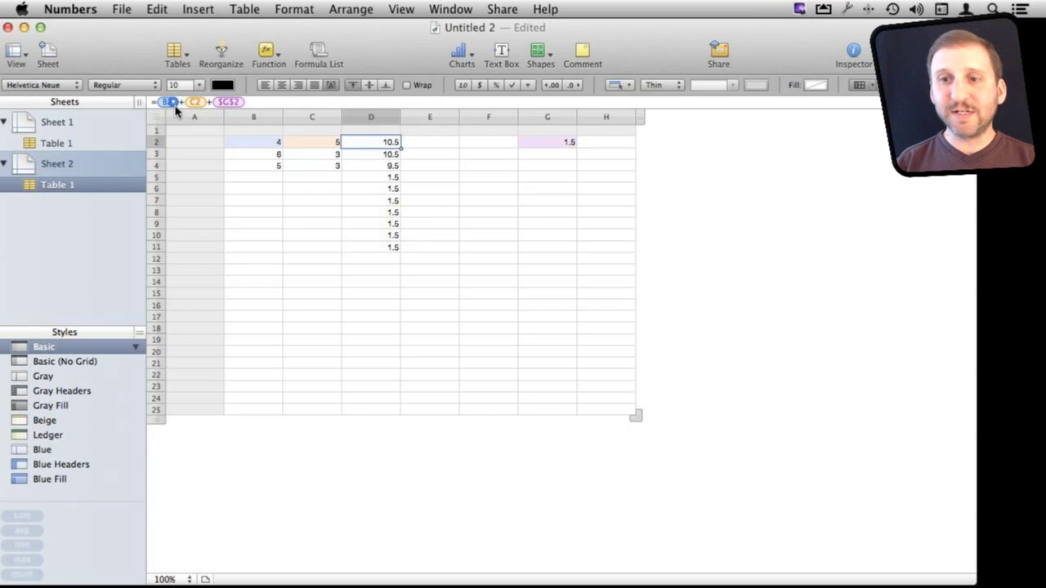
{"action": "left_click", "coordinate": [381, 155]}
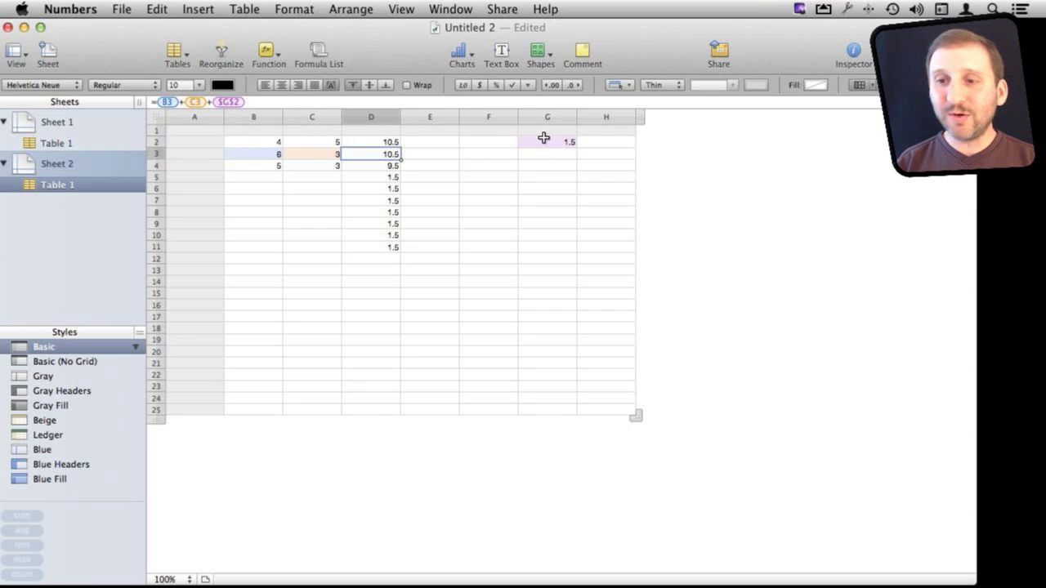
{"action": "left_click", "coordinate": [391, 166]}
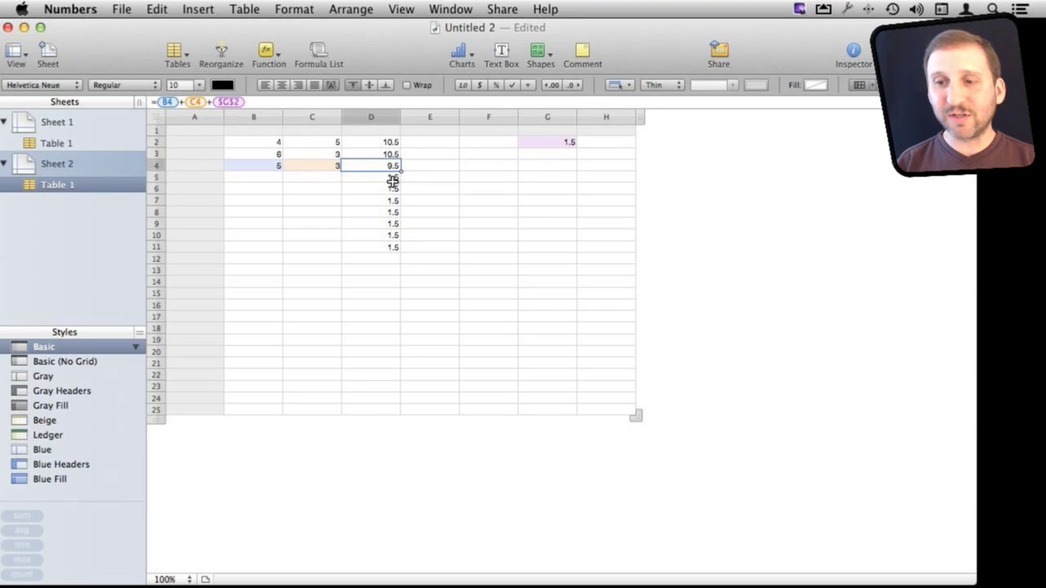
{"action": "left_click", "coordinate": [393, 178]}
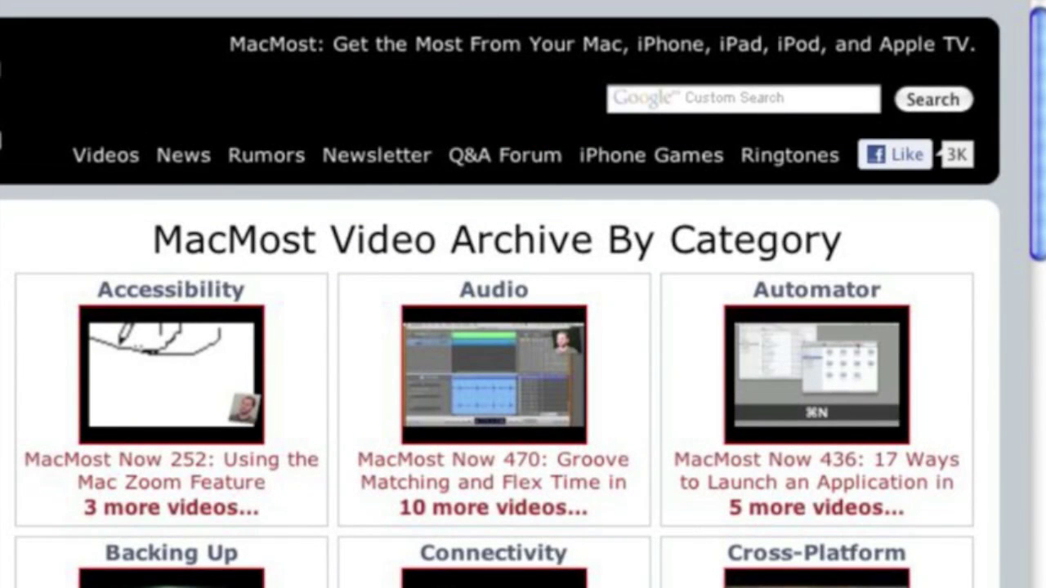
- Scroll the MacMost archive page down to the Graphics, Hardware, iCal and iMovie categories
{"action": "left_click_drag", "start_coordinate": [1040, 217], "coordinate": [1039, 380]}
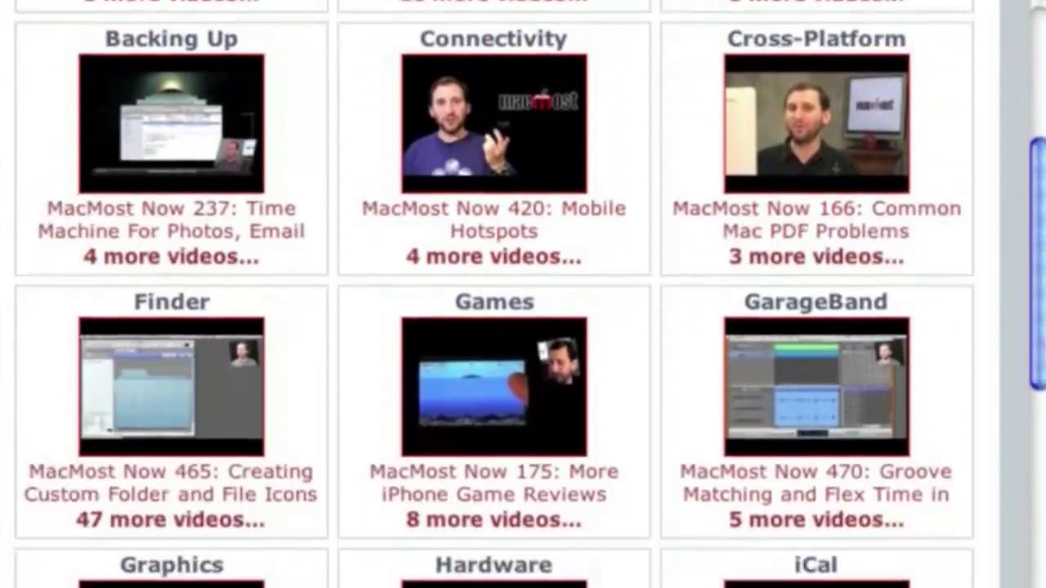
{"action": "scroll", "coordinate": [523, 294], "scroll_direction": "down", "scroll_amount": 3}
{"action": "scroll", "coordinate": [523, 294], "scroll_direction": "down", "scroll_amount": 3}
{"action": "scroll", "coordinate": [523, 294], "scroll_direction": "down", "scroll_amount": 1}
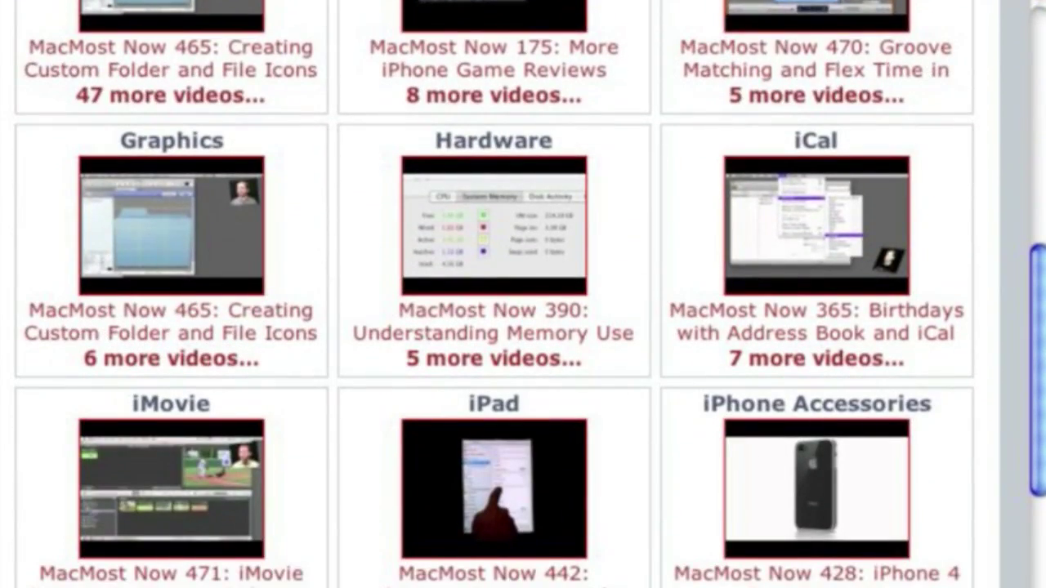